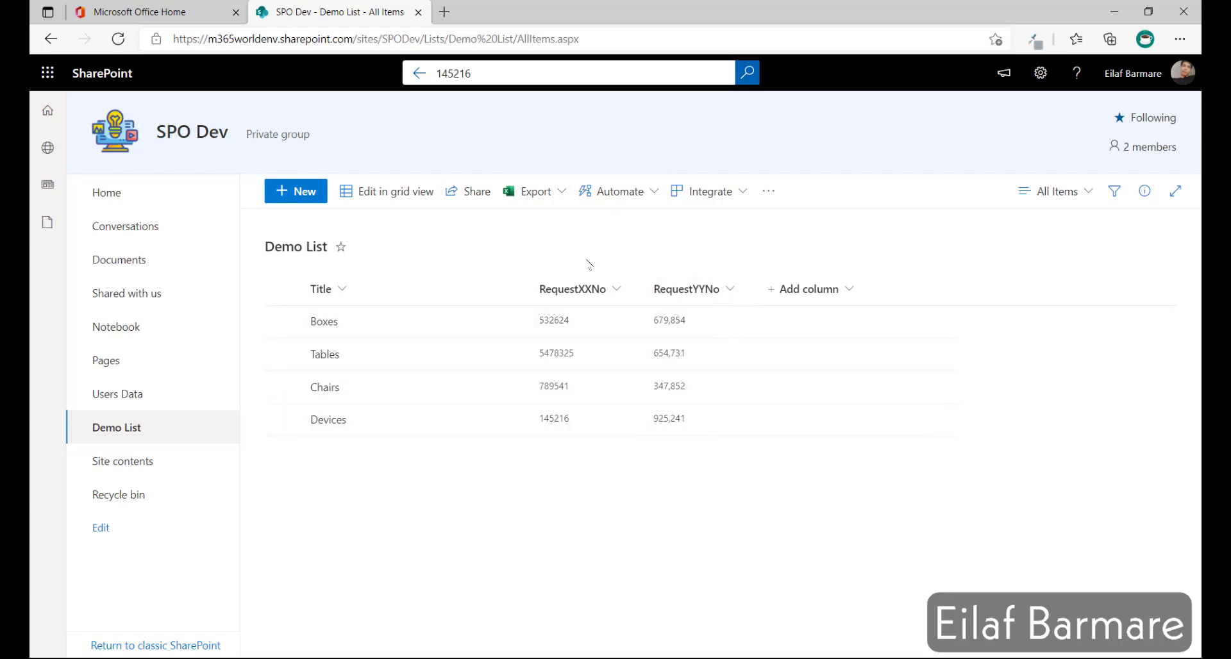
Step: Select the Boxes item and search the Demo List for its RequestXXNo value 532624
click(283, 322)
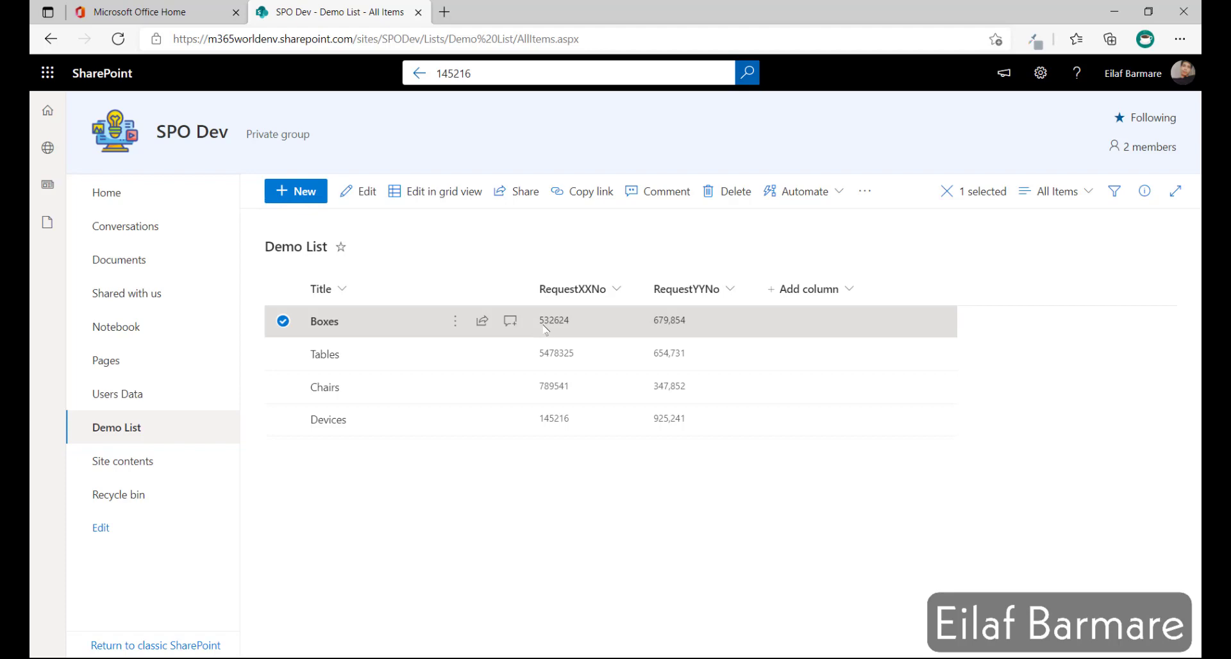
click(494, 75)
double_click(494, 74)
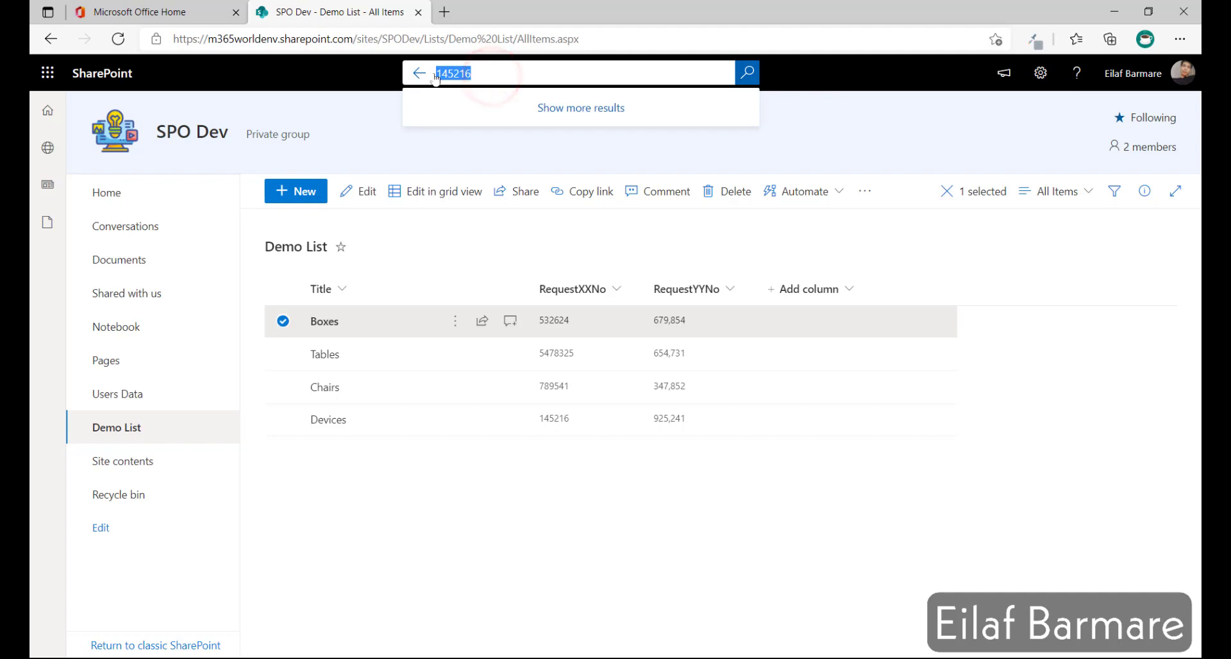
text(532)
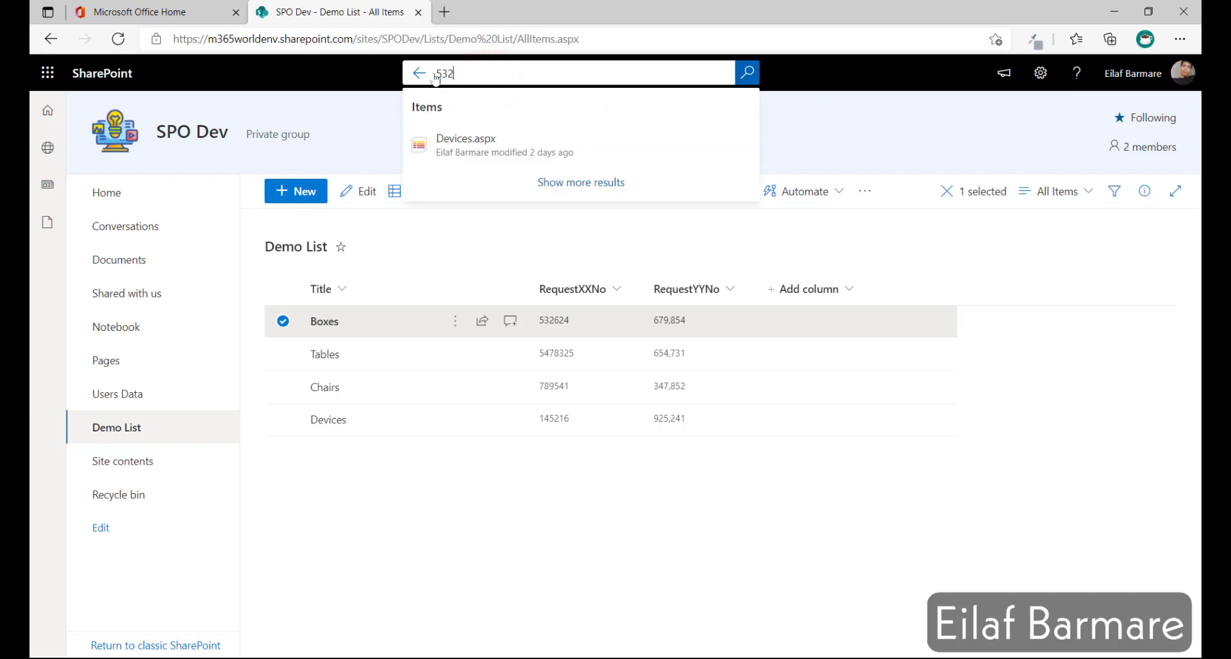
text(624)
key(Return)
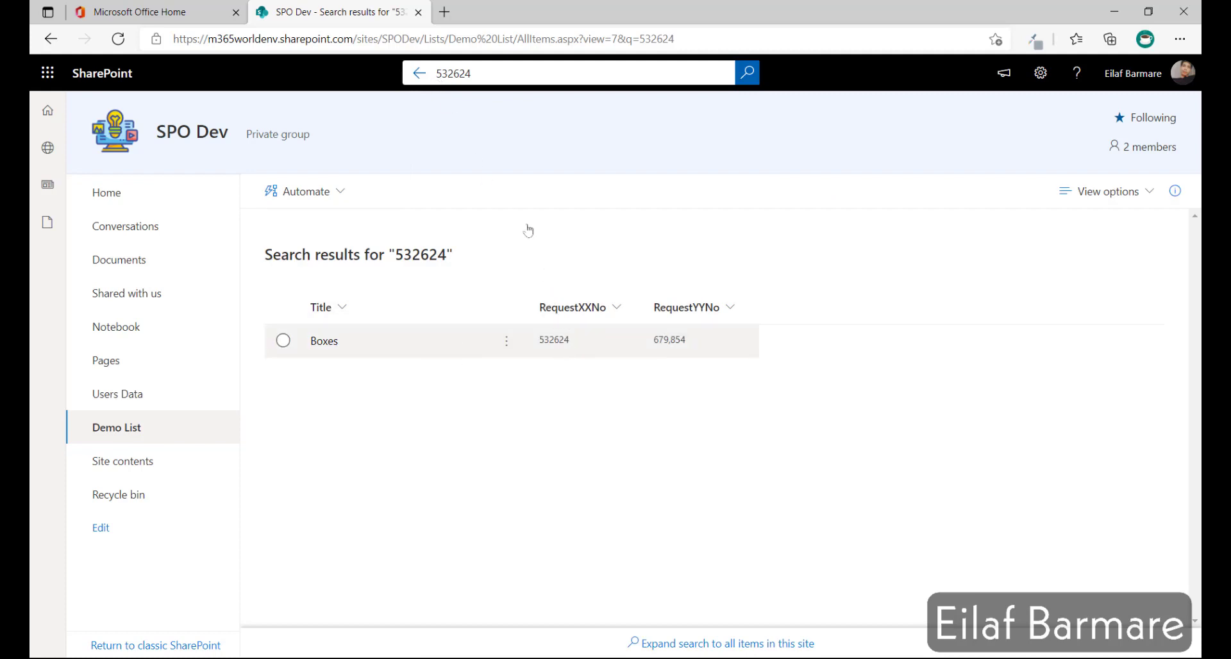
Step: Search the Demo List for the title Boxes
click(479, 73)
text(Boxes)
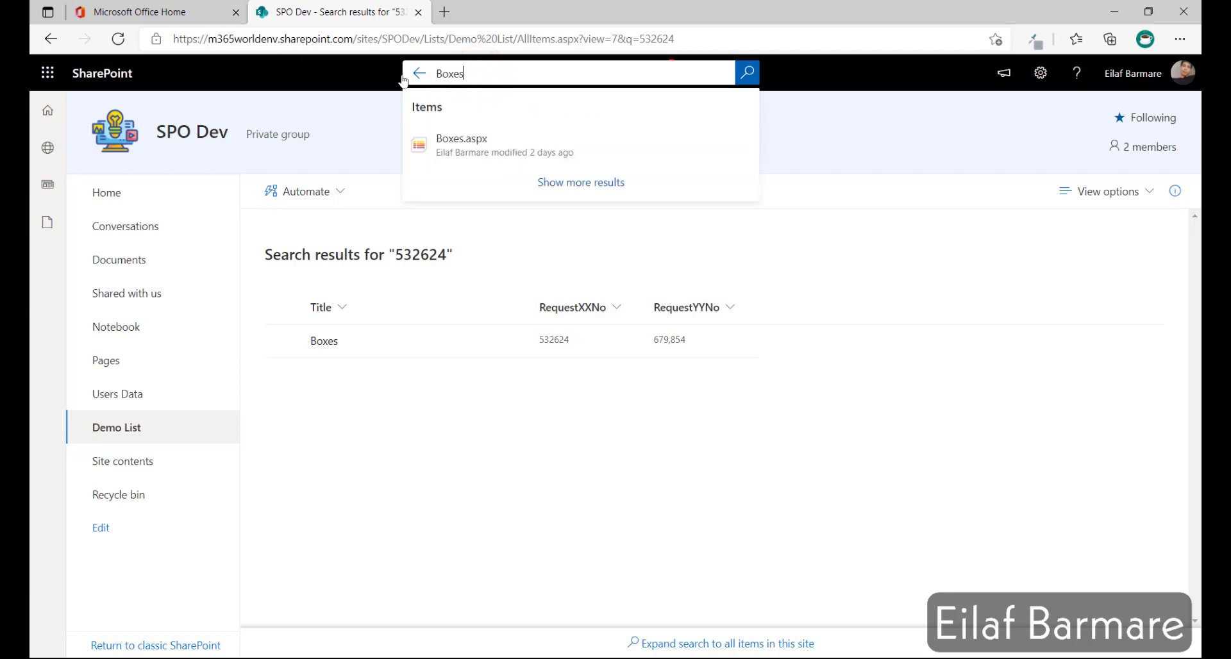
key(Return)
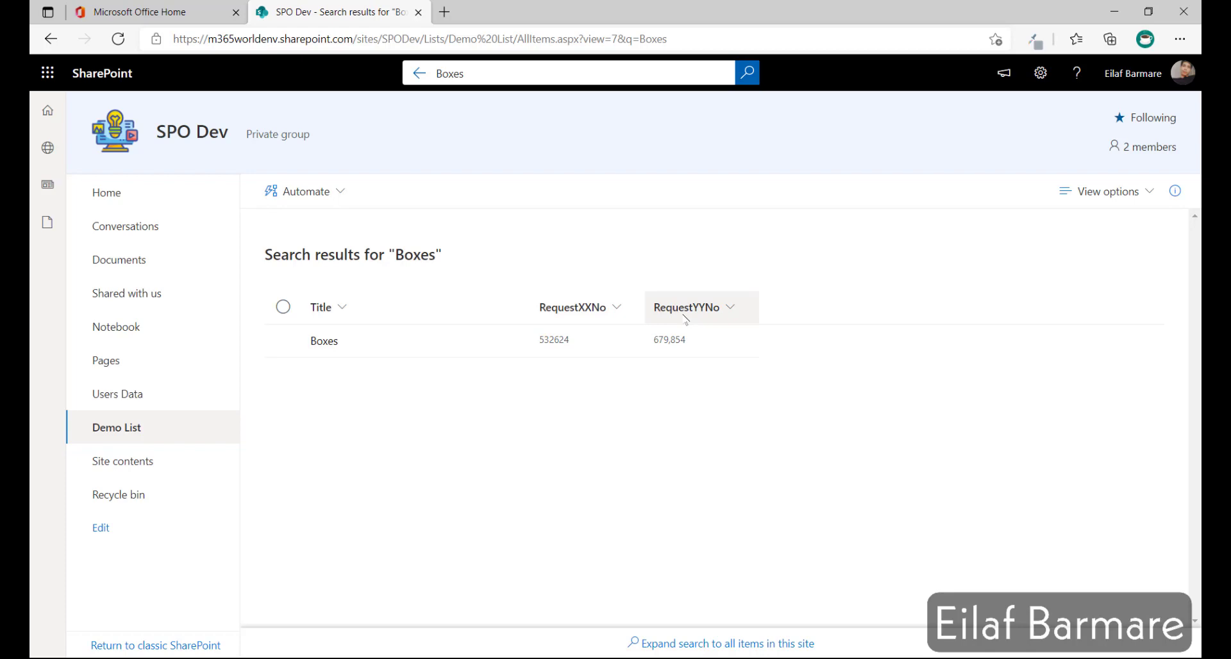
Step: Search the Demo List for the Boxes item's RequestYYNo value 679854
click(511, 74)
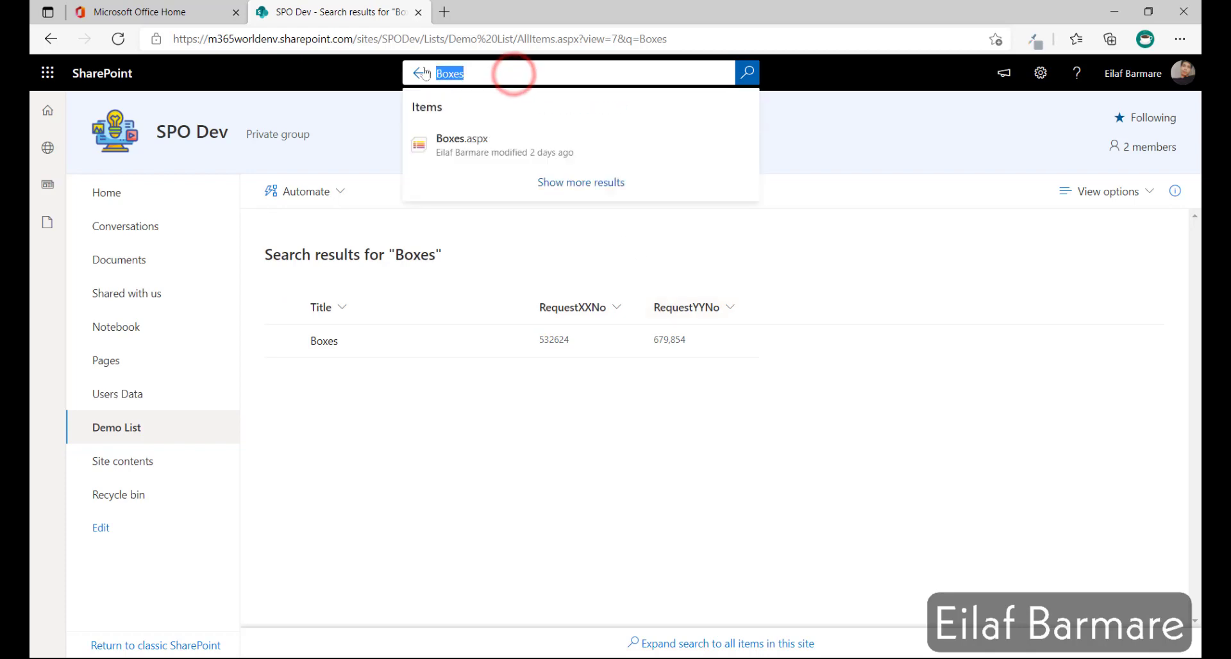
text(67)
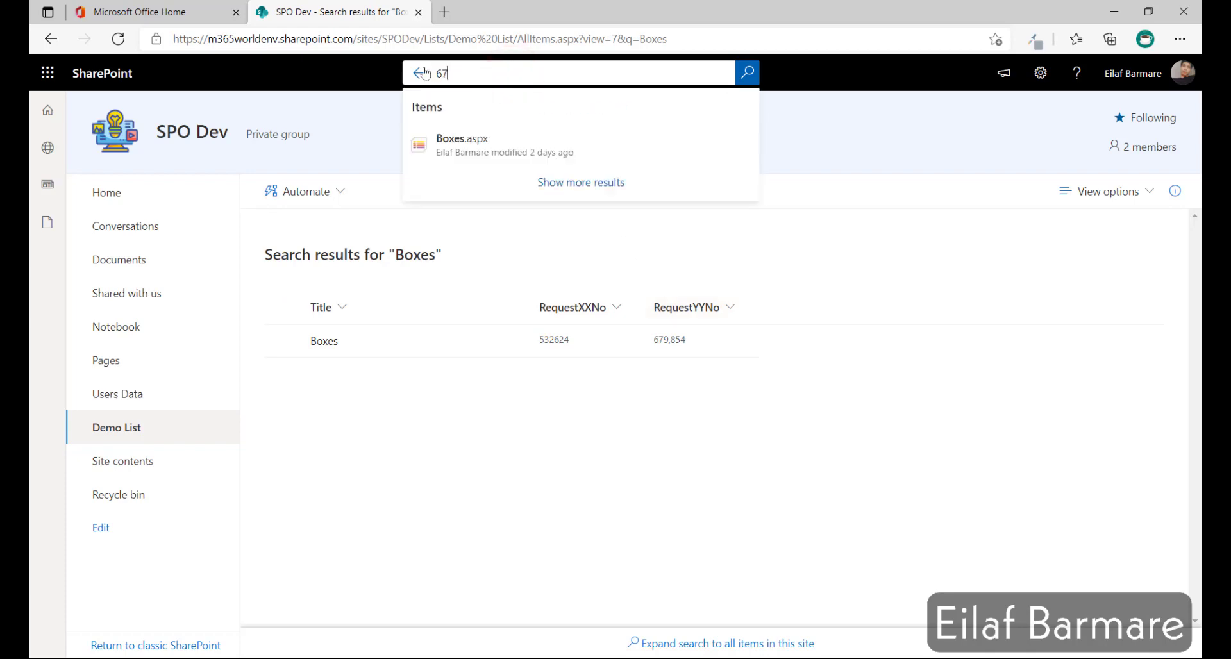
text(9854)
key(Return)
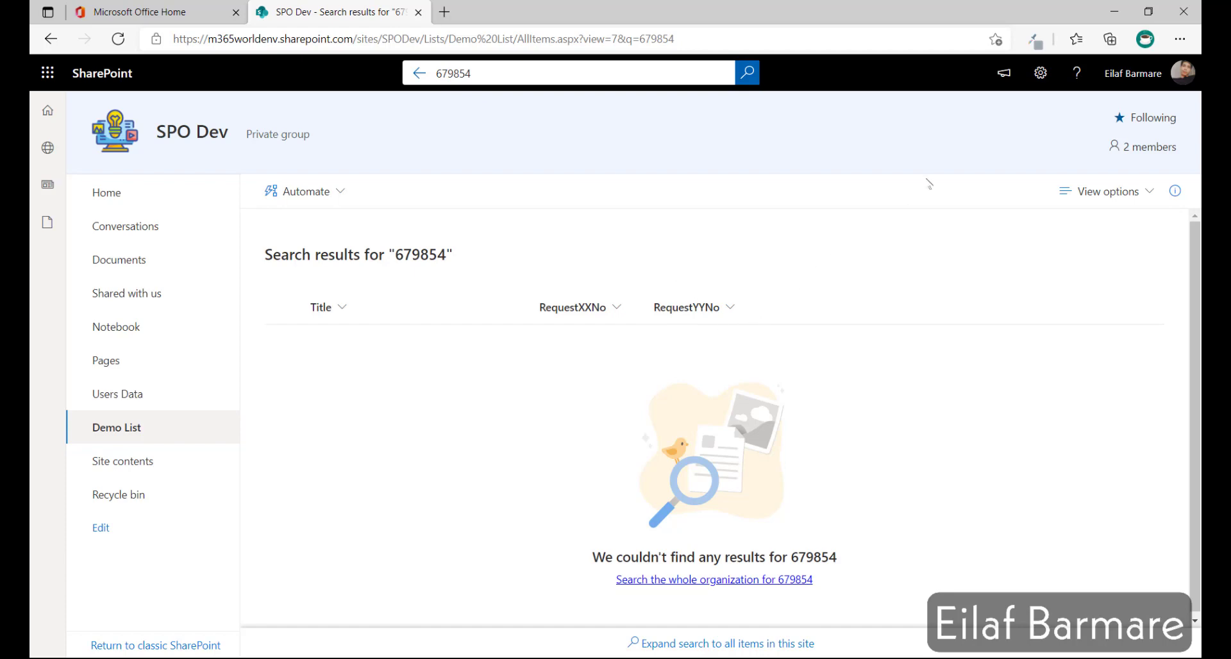
Step: Check the search options in the Demo List's advanced settings, and return to the list settings to examine the column types
click(1042, 82)
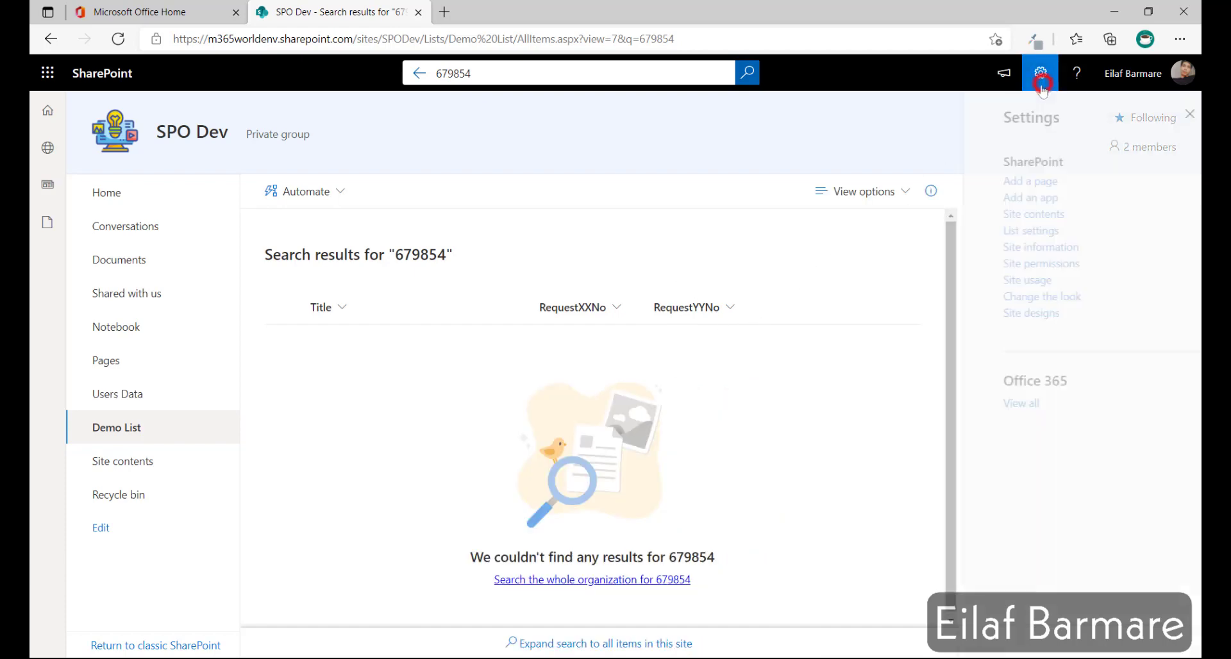
click(998, 232)
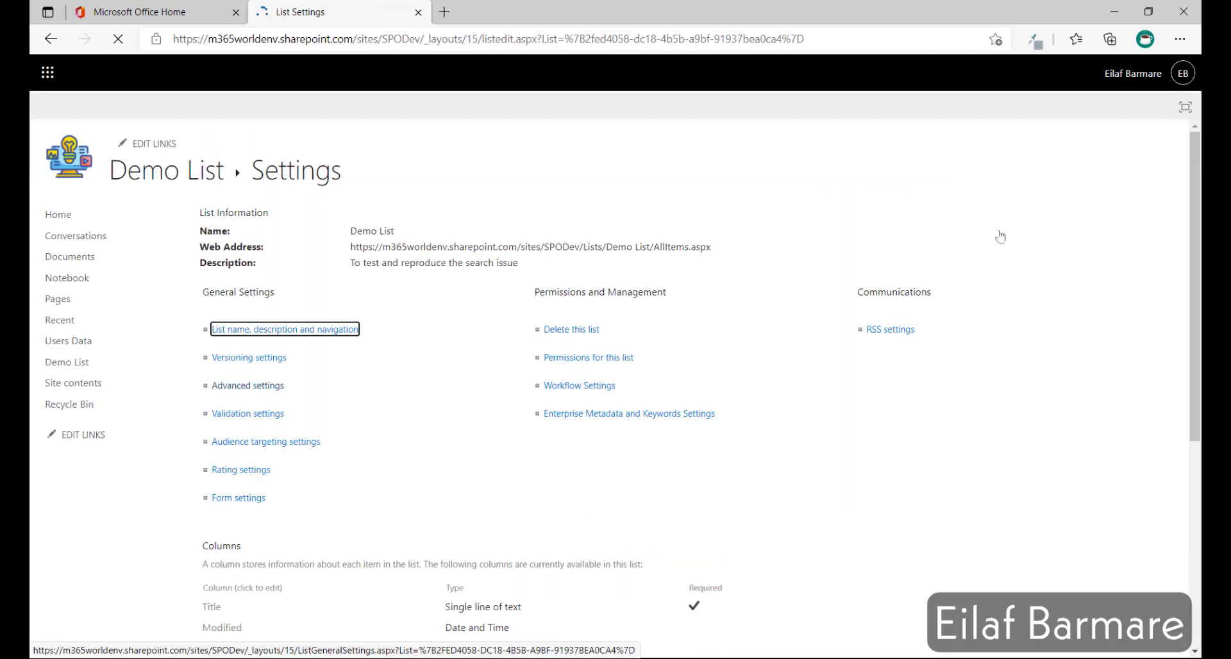
click(224, 388)
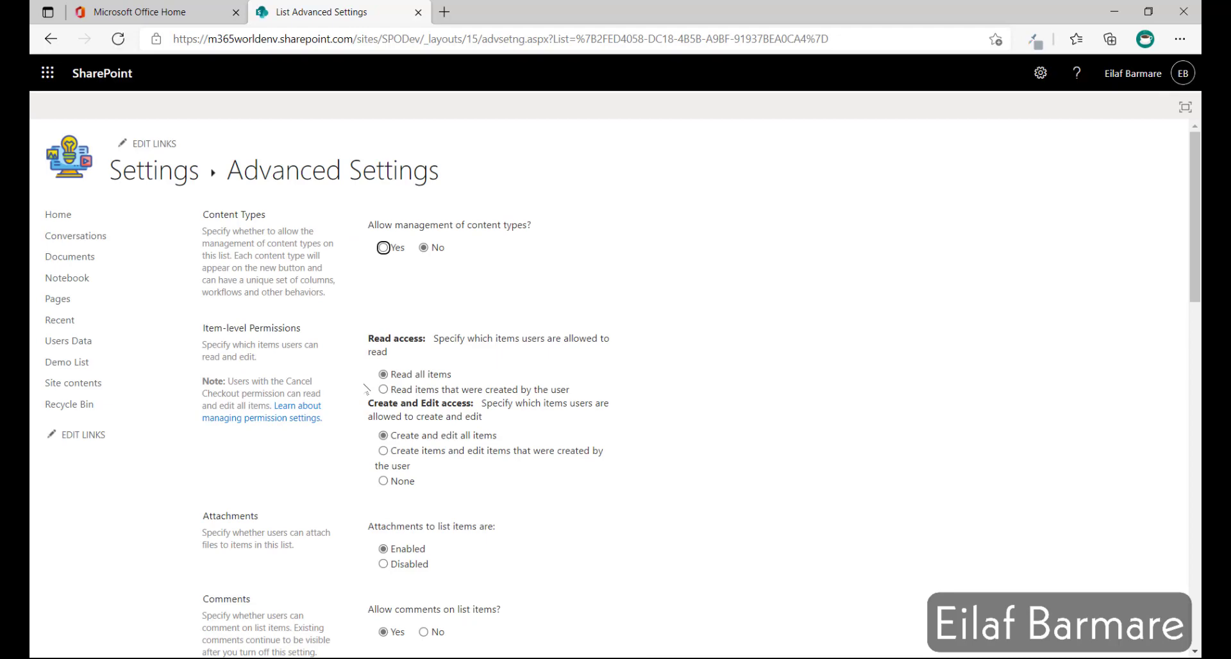
scroll(619, 340, down, 7)
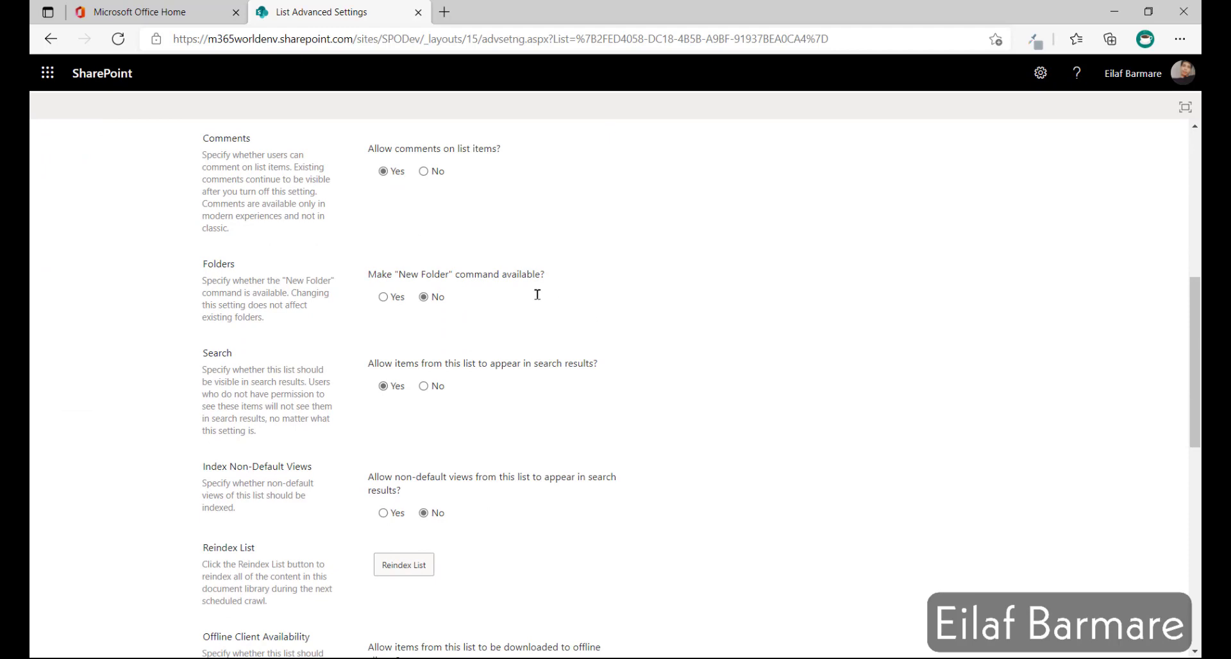
click(52, 41)
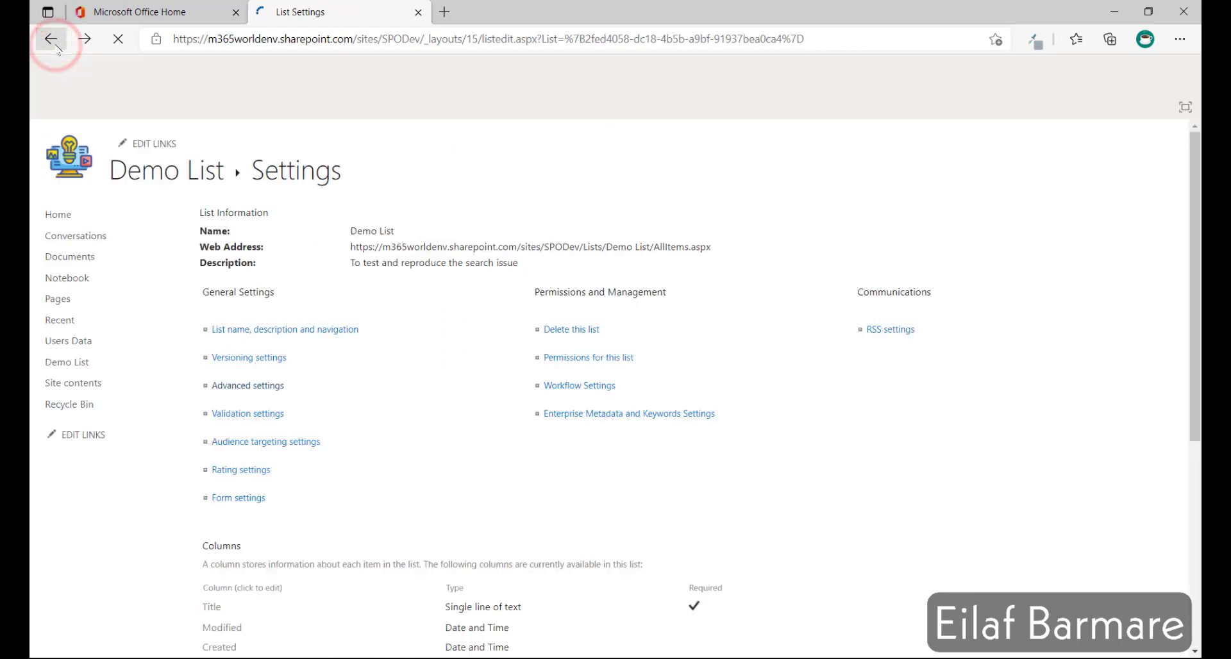
scroll(459, 154, down, 5)
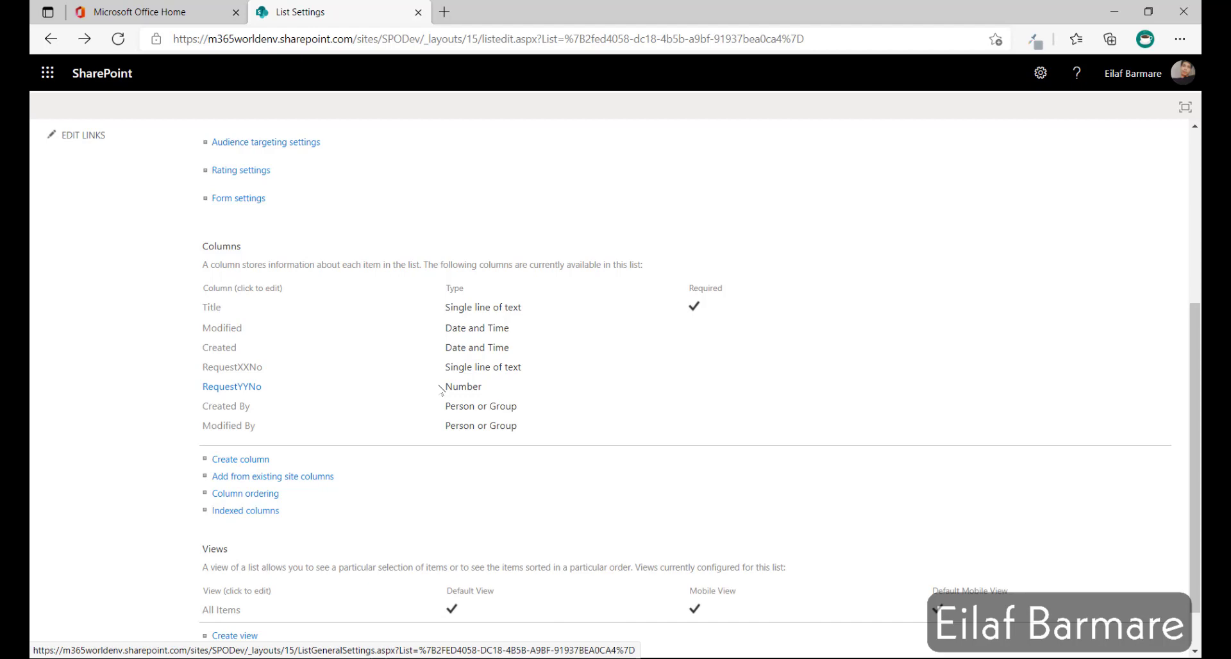
key(alt+Tab)
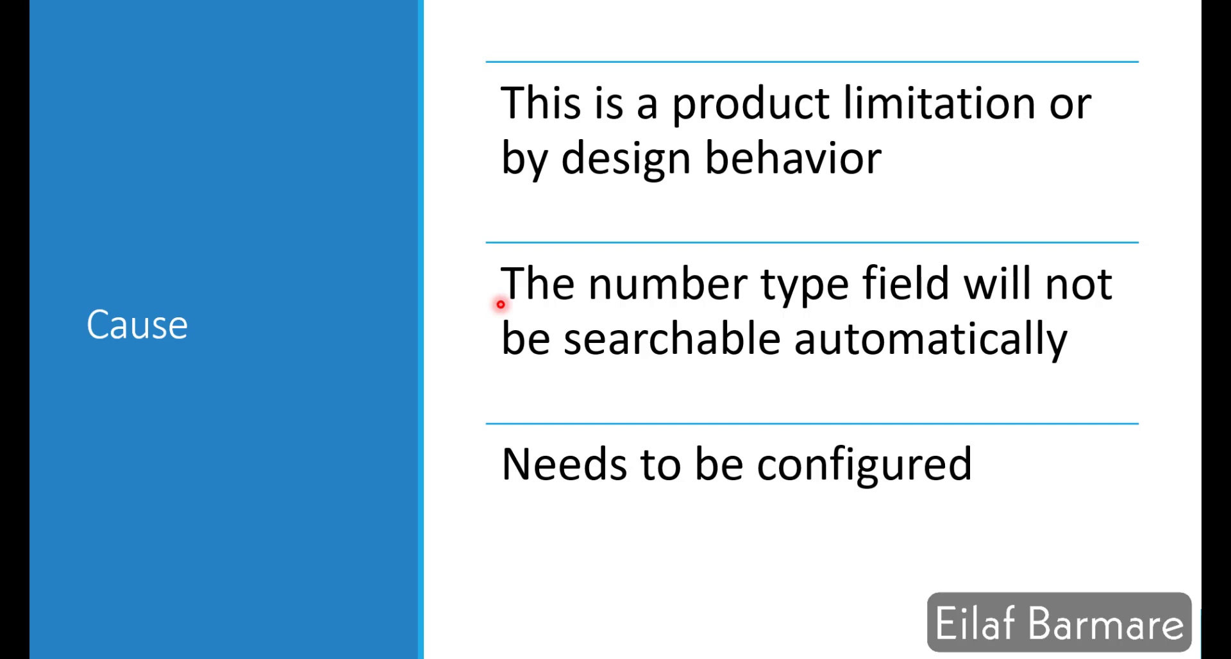
key(Right)
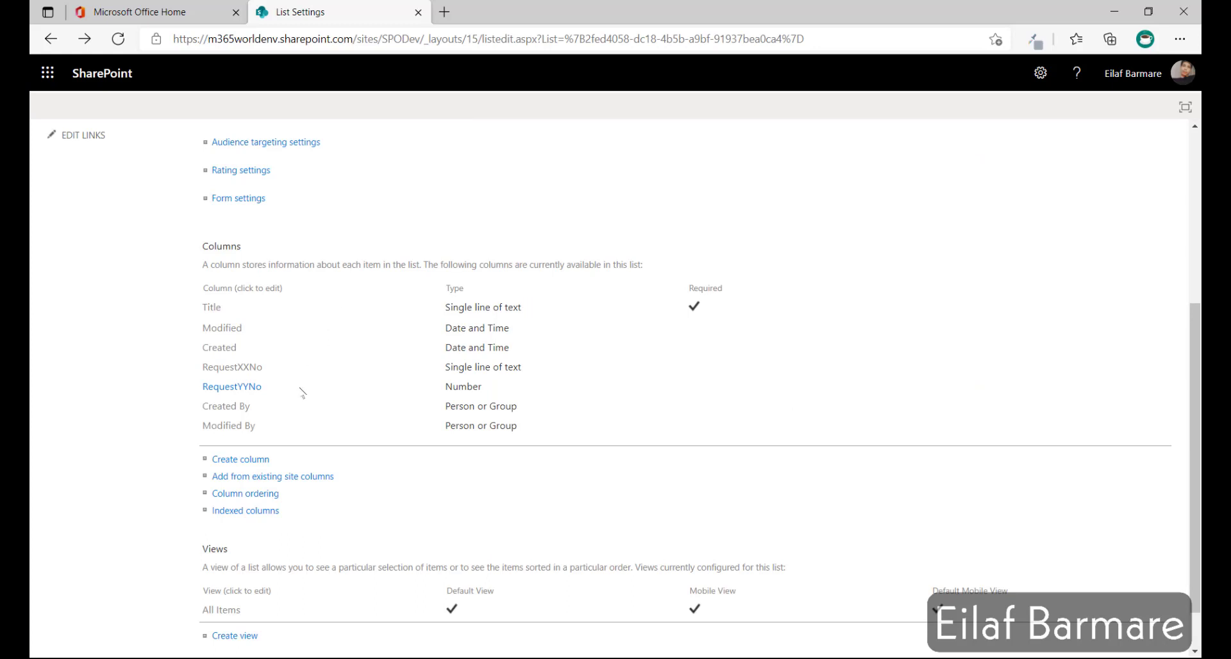
Step: Try Single line of text as the information type in the RequestYYNo column's settings
click(233, 388)
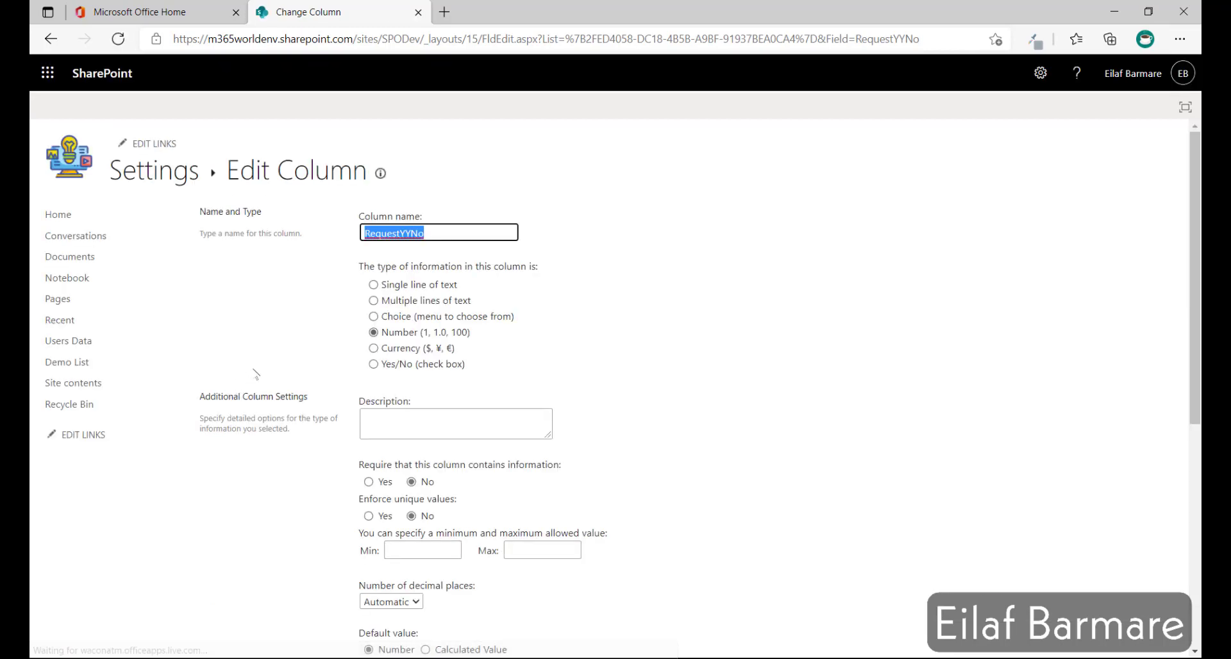
click(375, 285)
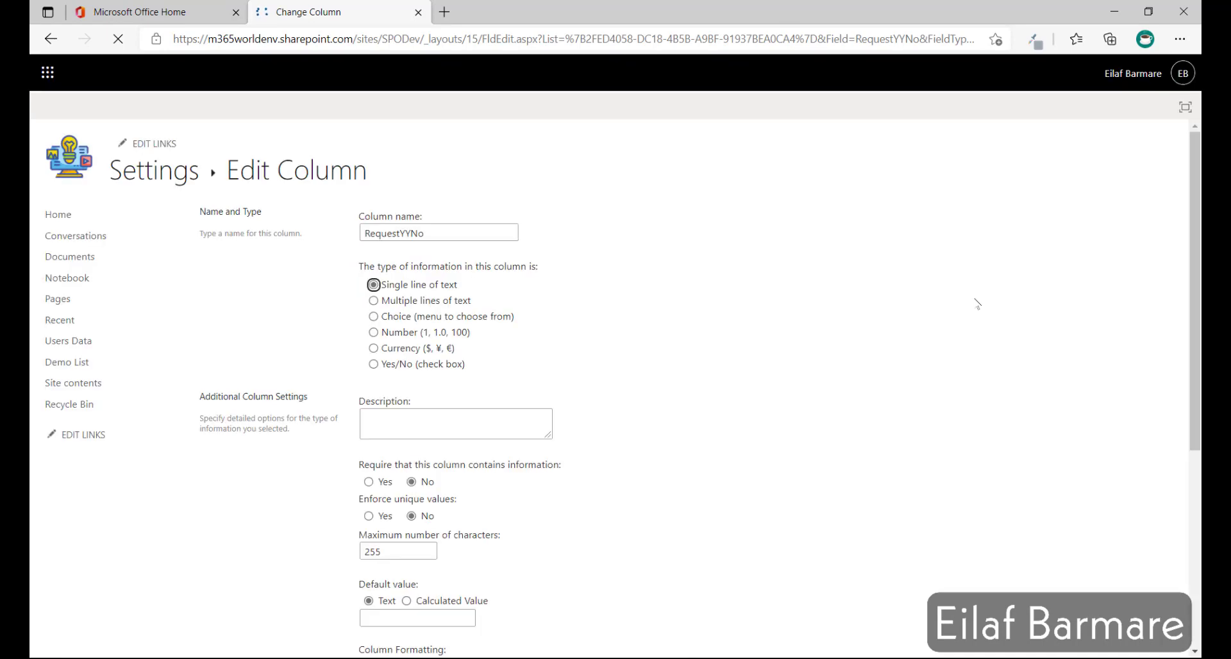
scroll(977, 304, down, 5)
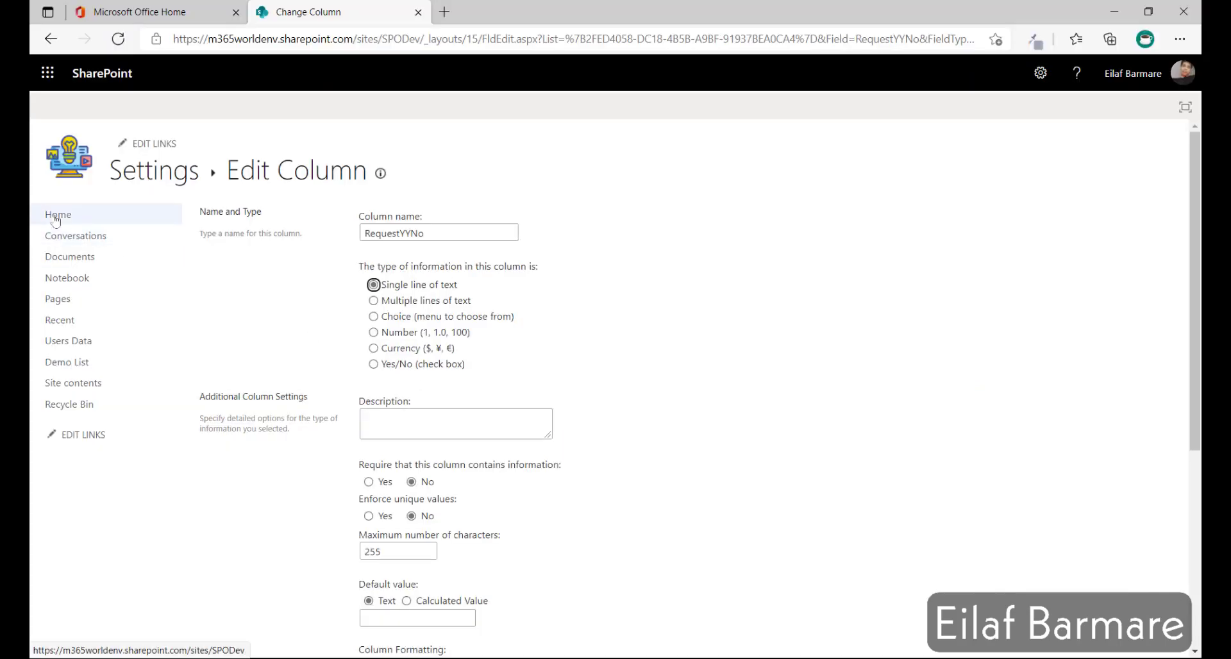
Step: Go to the SPO Dev home page and open the search schema from the full site settings
click(57, 216)
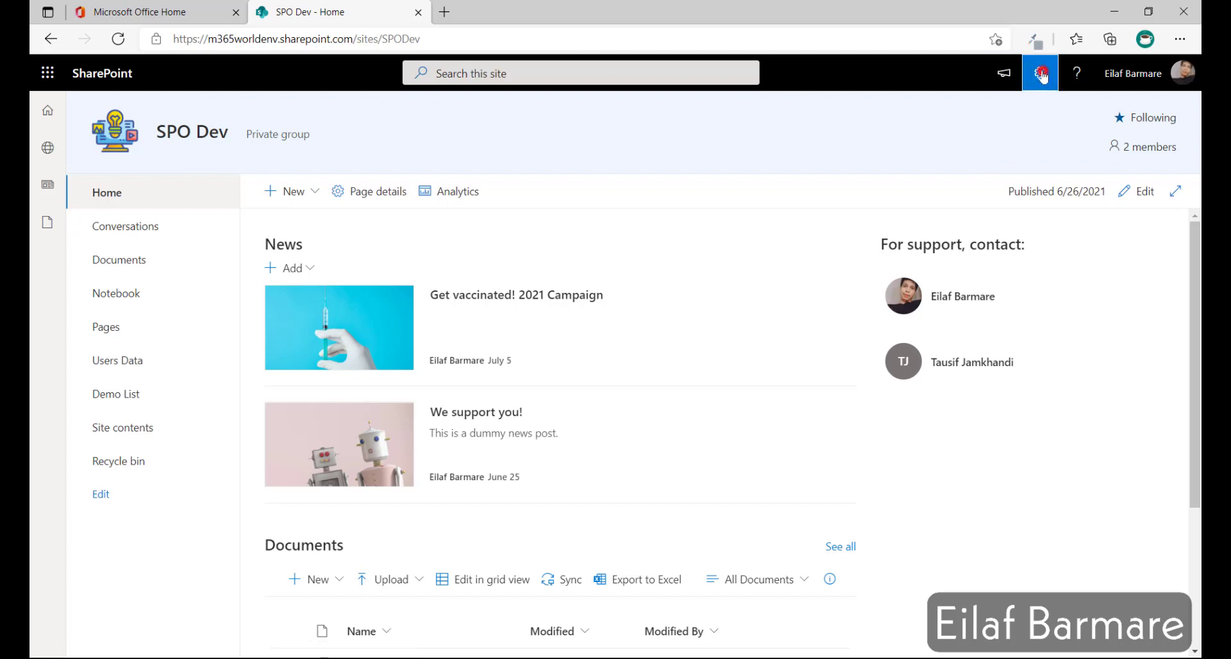
click(1042, 75)
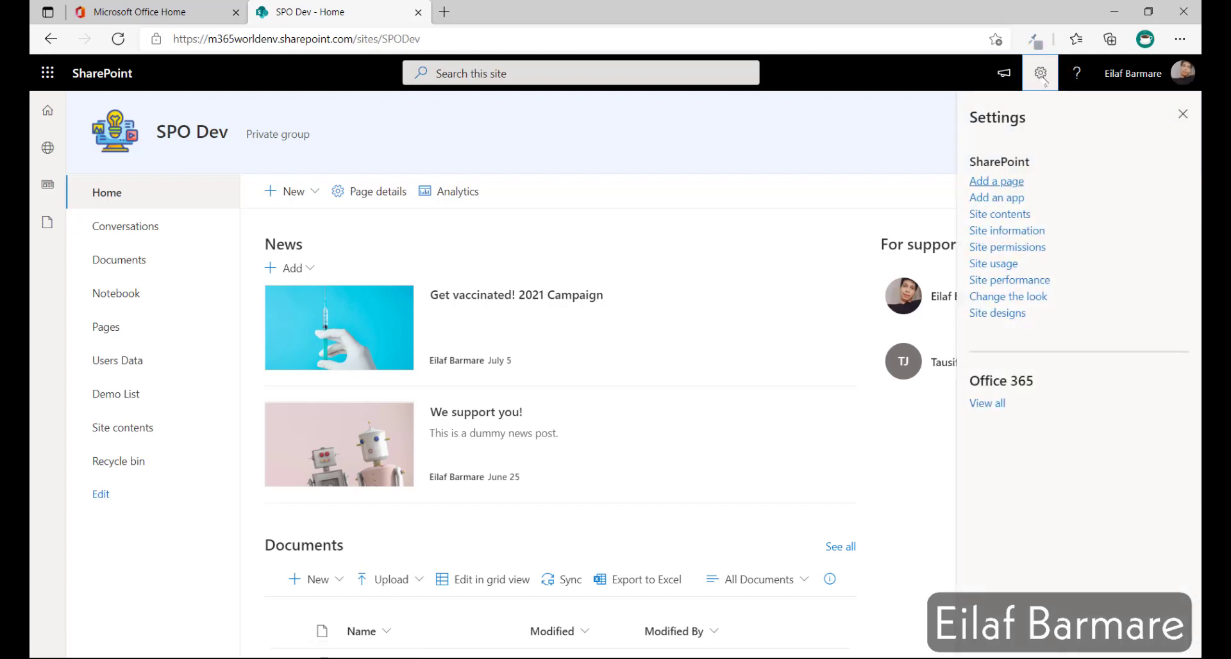
click(1013, 231)
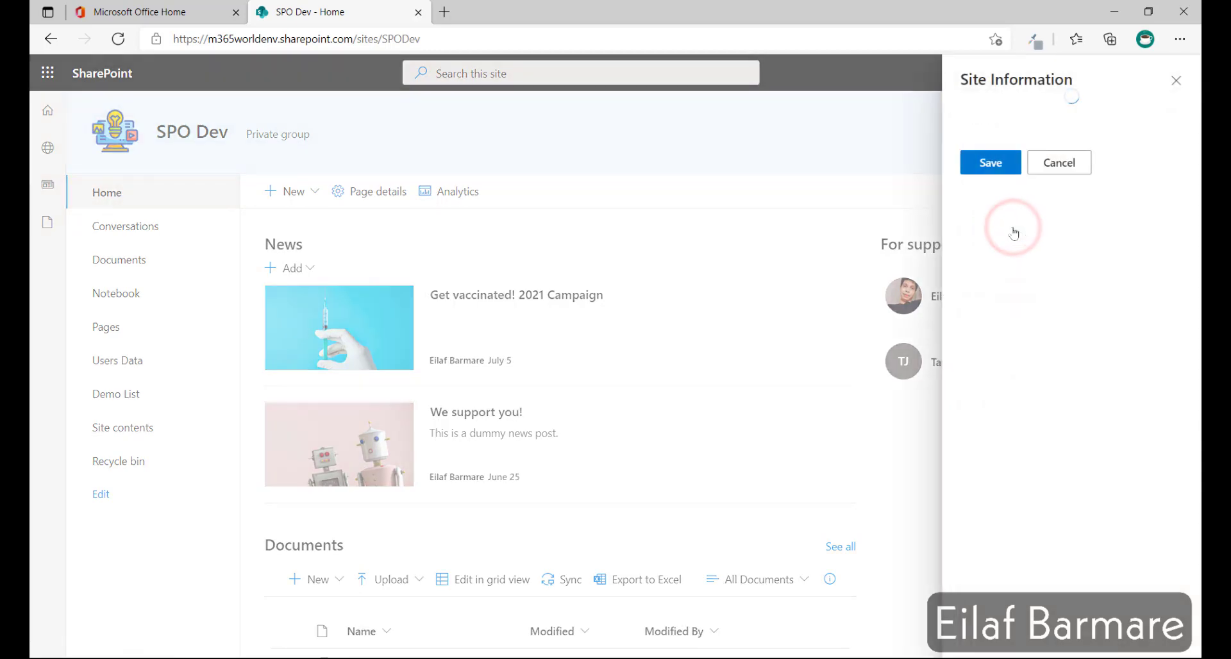
click(1029, 486)
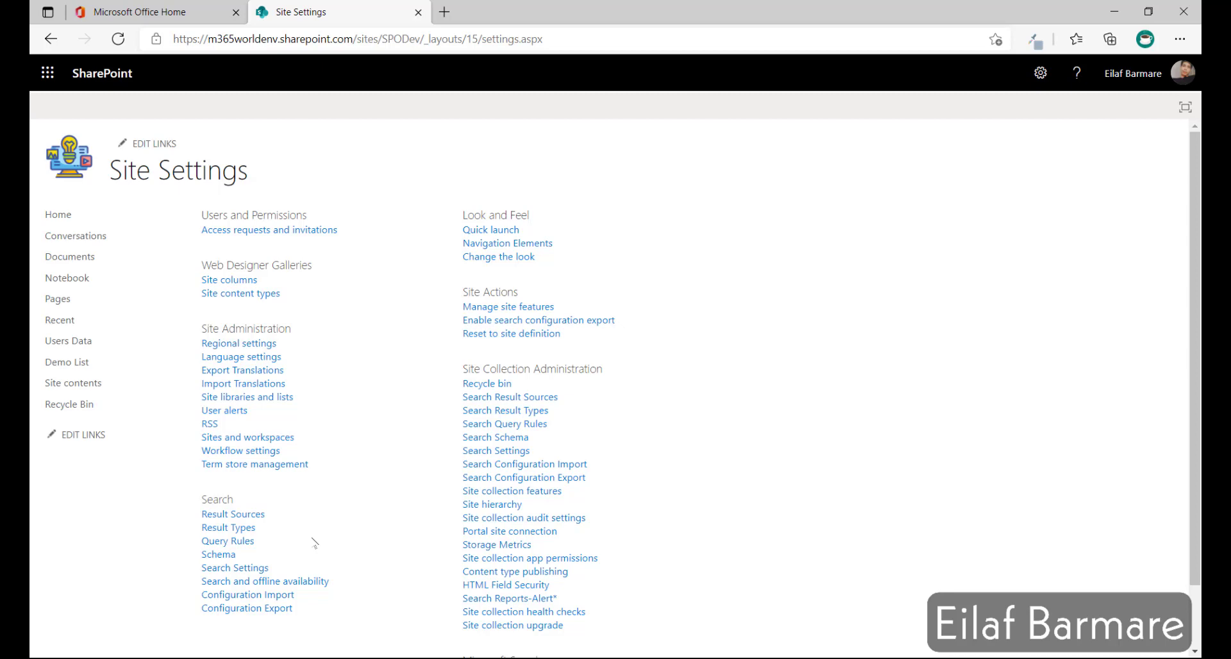
click(226, 557)
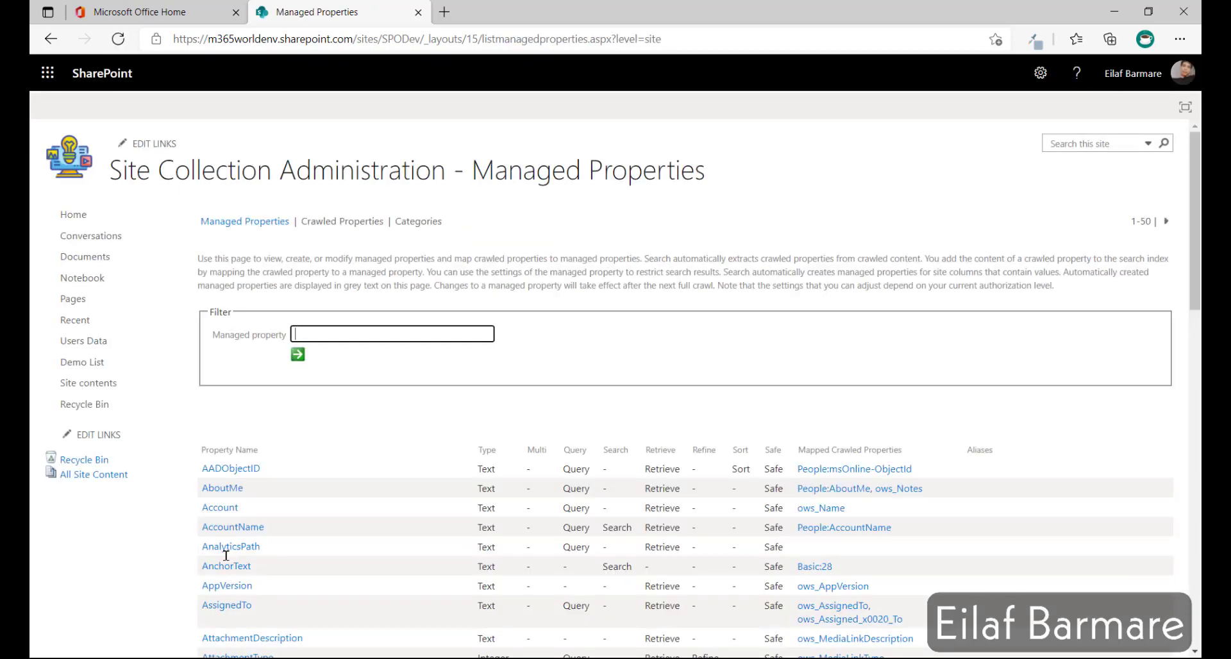
Step: Show the crawled properties and filter them by ows_
click(325, 229)
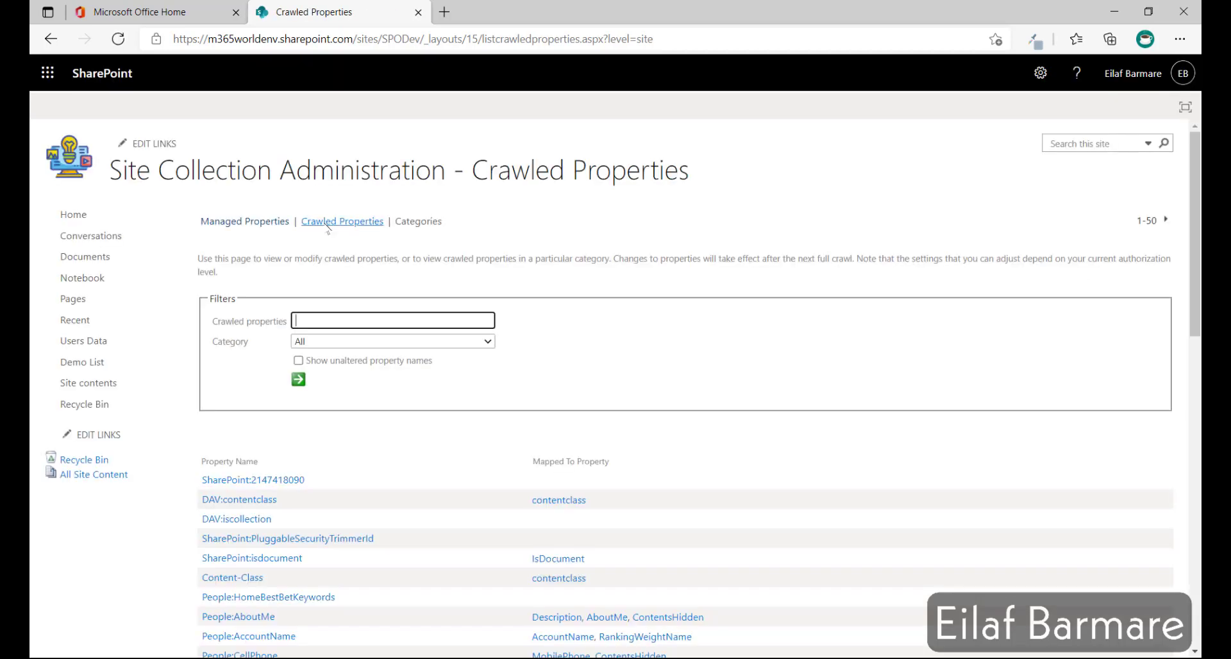
click(315, 320)
text(ow)
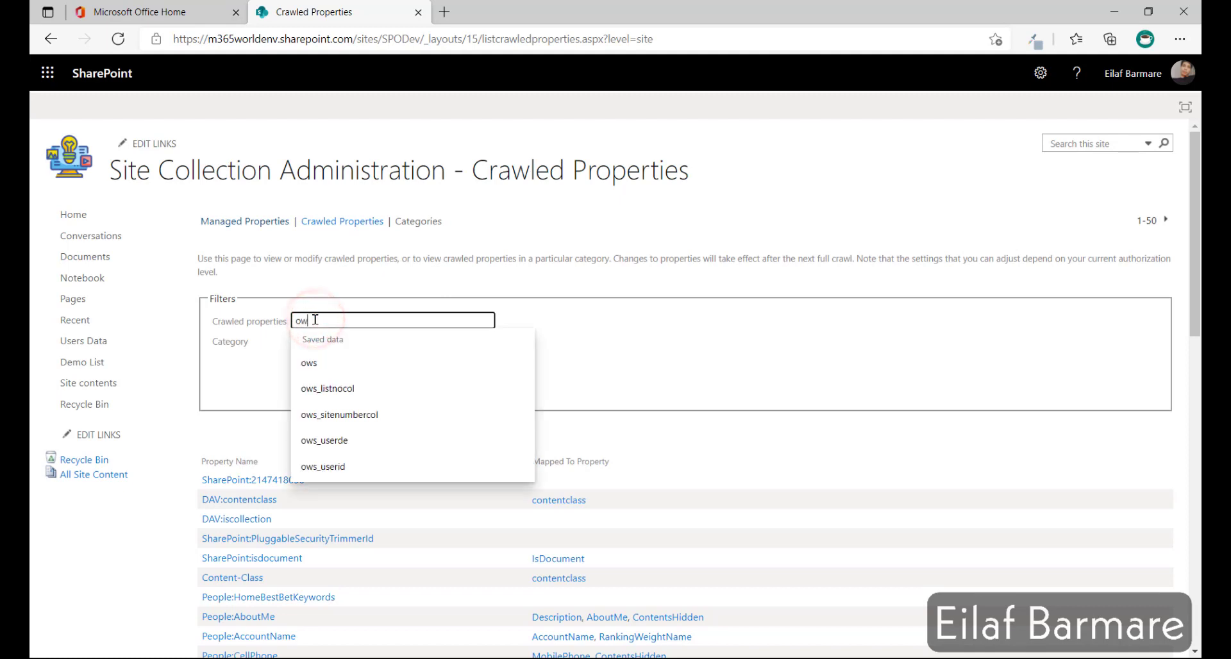
text(s_)
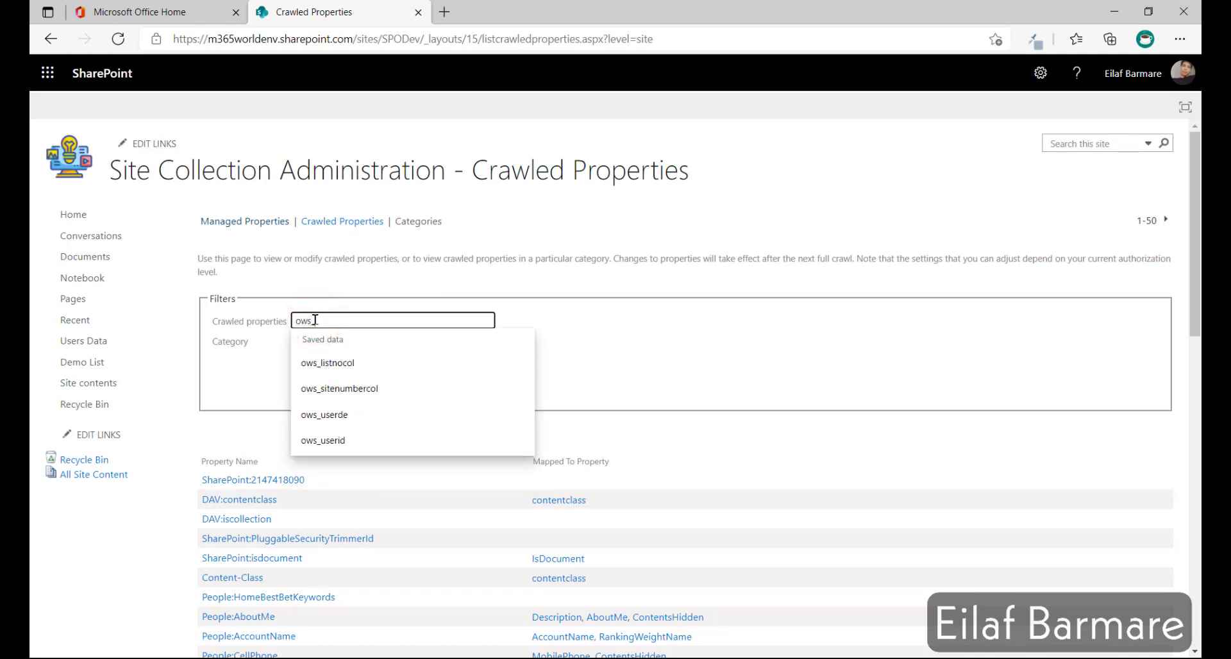
click(550, 298)
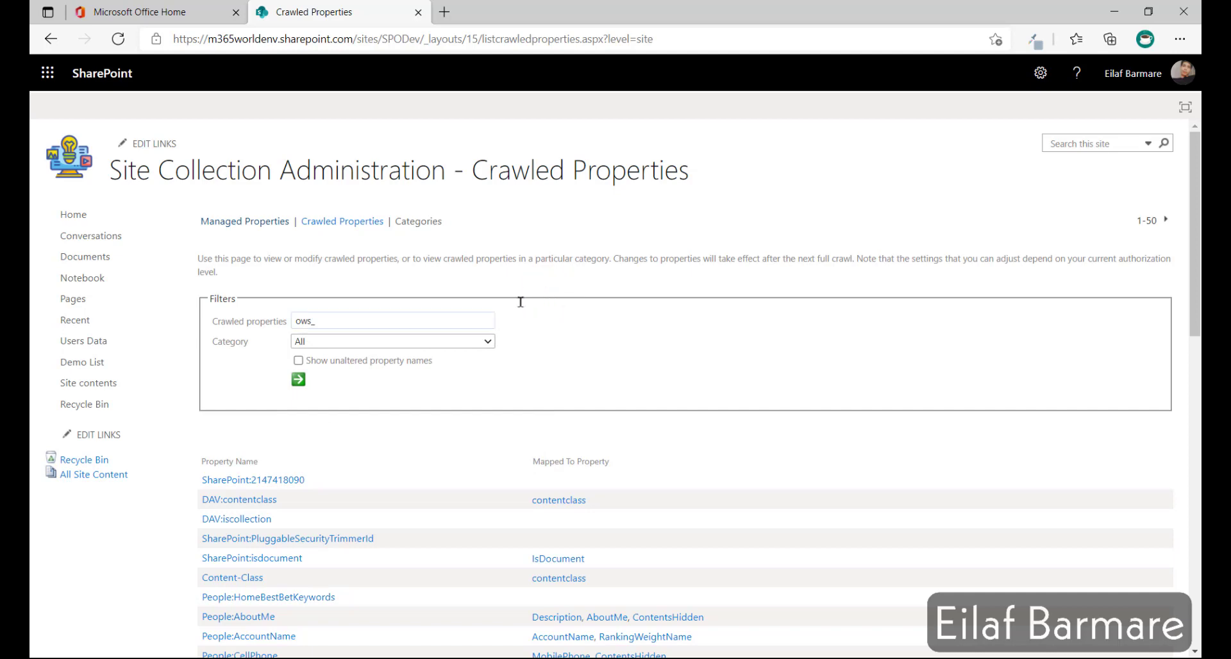
click(298, 383)
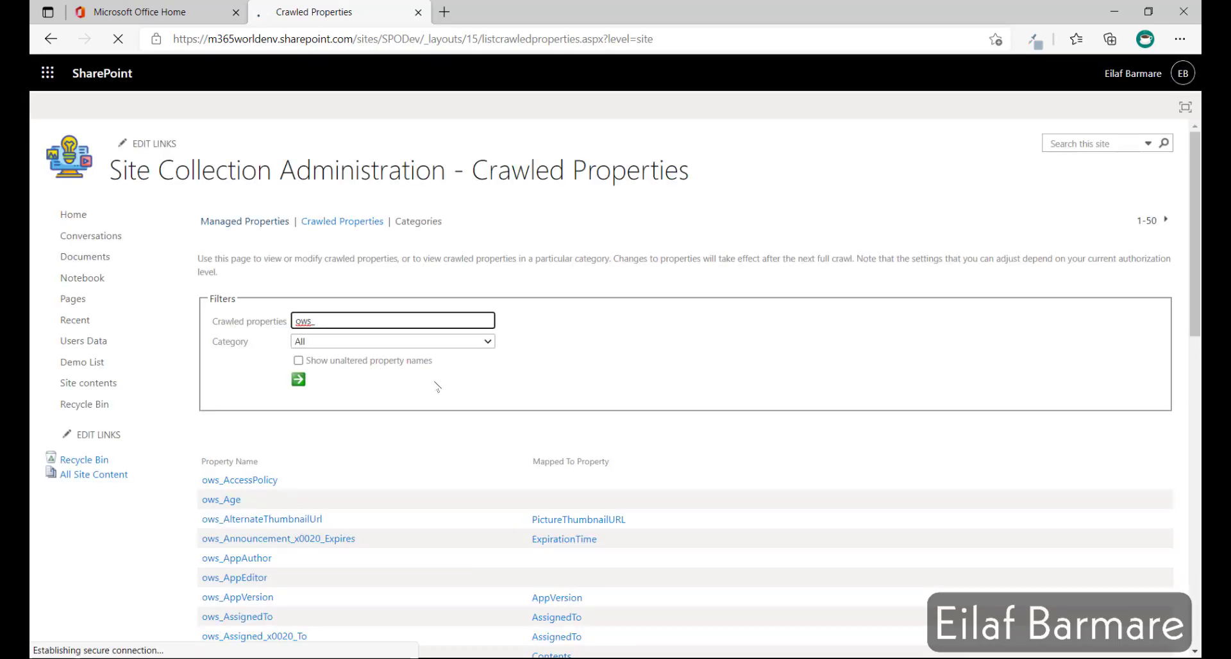
Step: Look through the ows_ crawled properties and search the page for ows_Re
scroll(437, 387, down, 3)
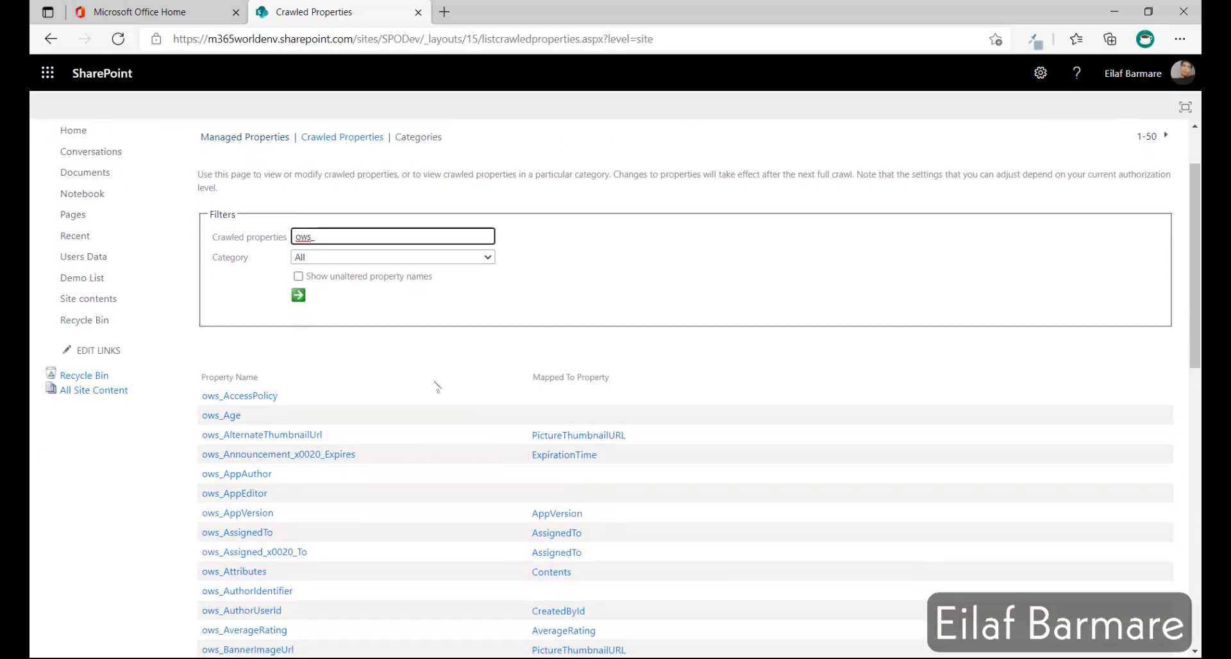
scroll(436, 386, down, 4)
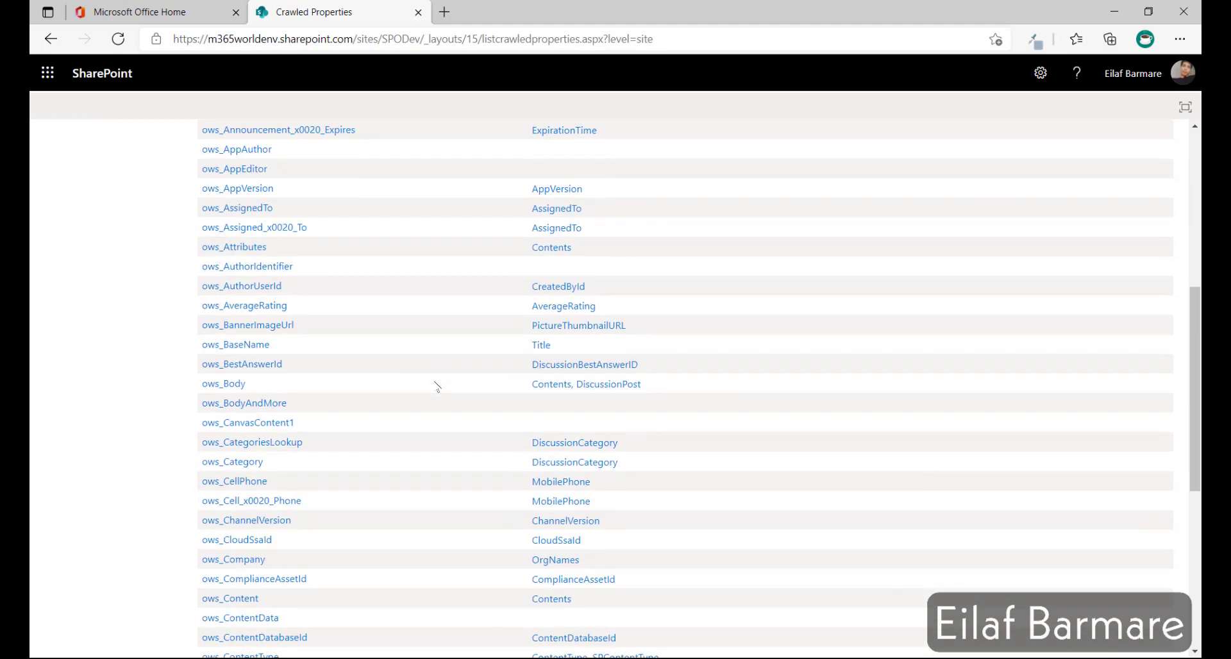
scroll(437, 387, down, 5)
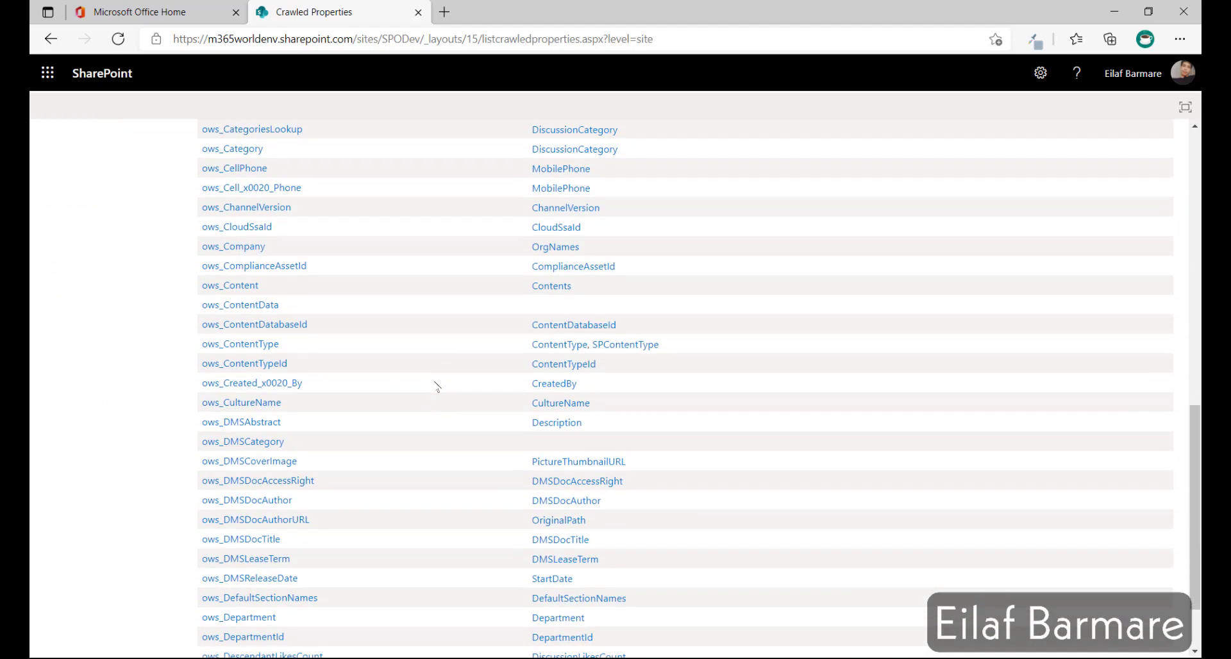
key(ctrl+f)
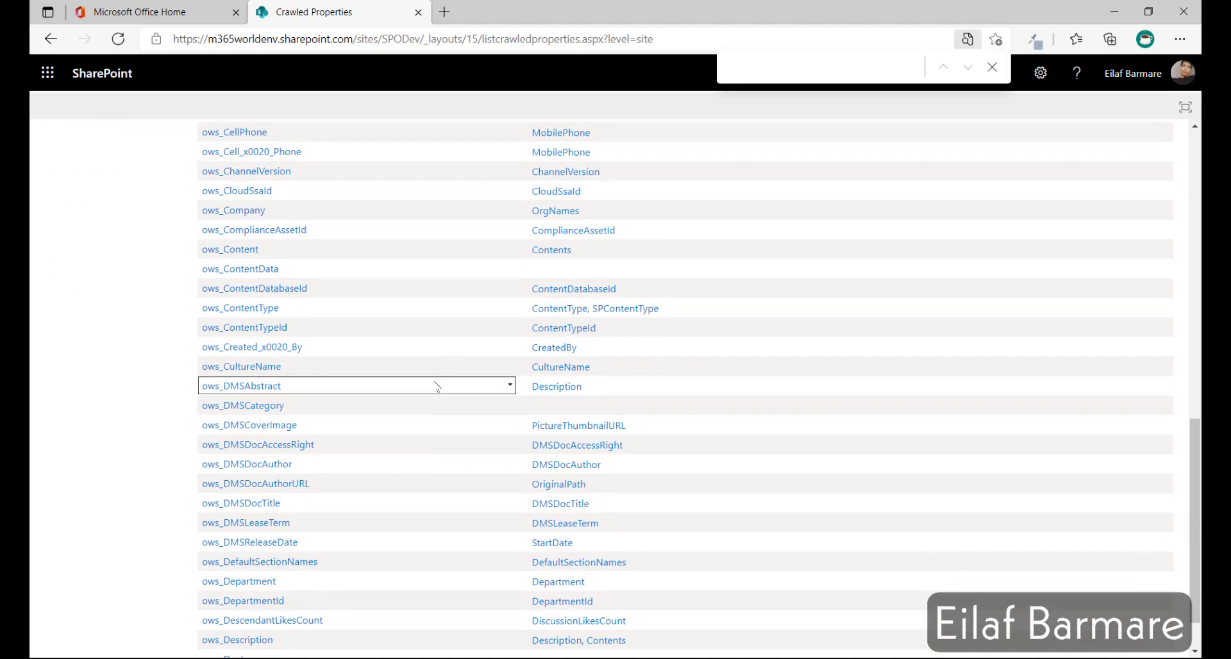
click(778, 69)
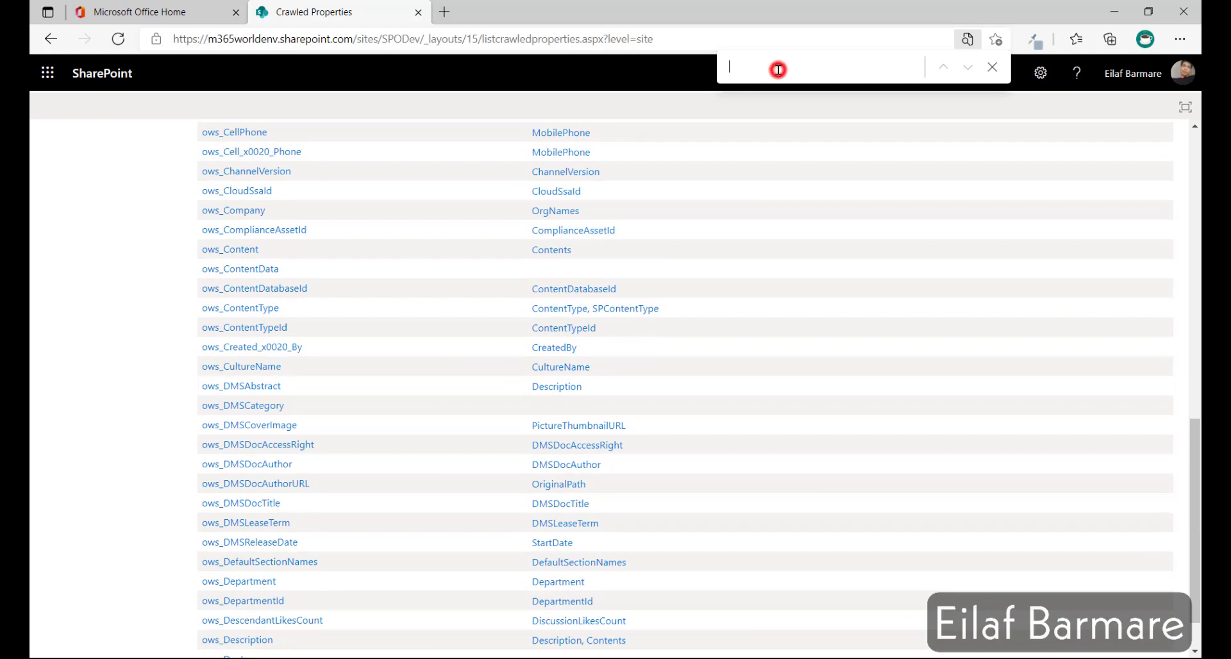
text(ows_)
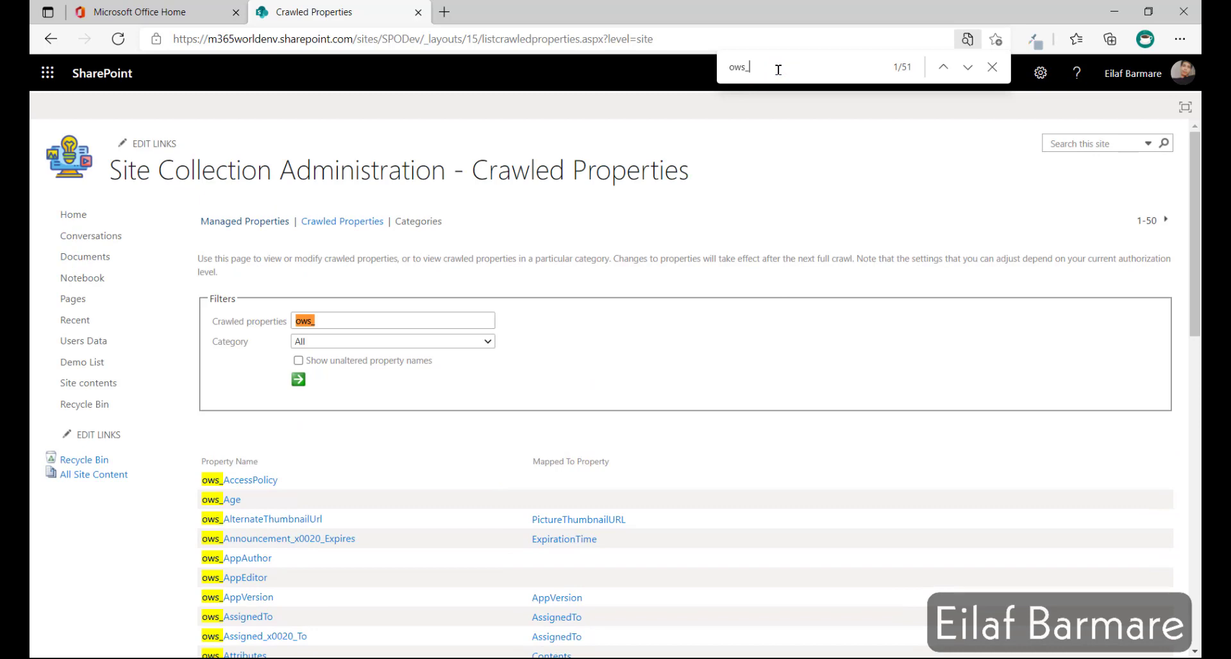
text(Re)
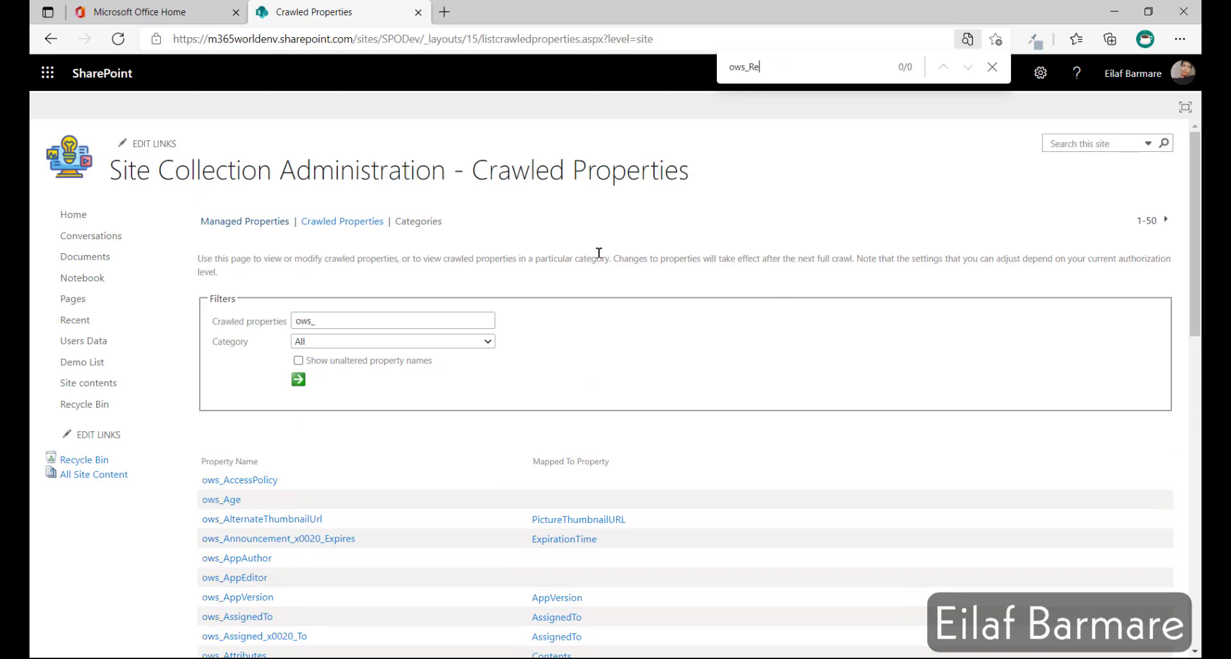
scroll(599, 253, down, 9)
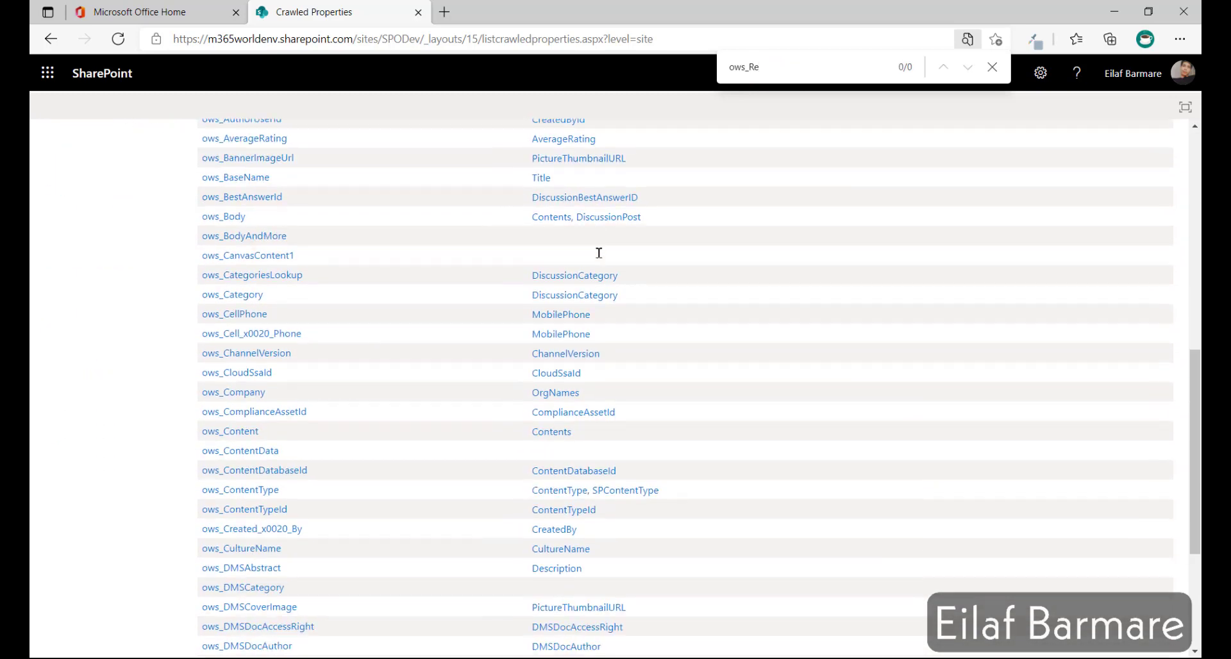
scroll(599, 252, down, 4)
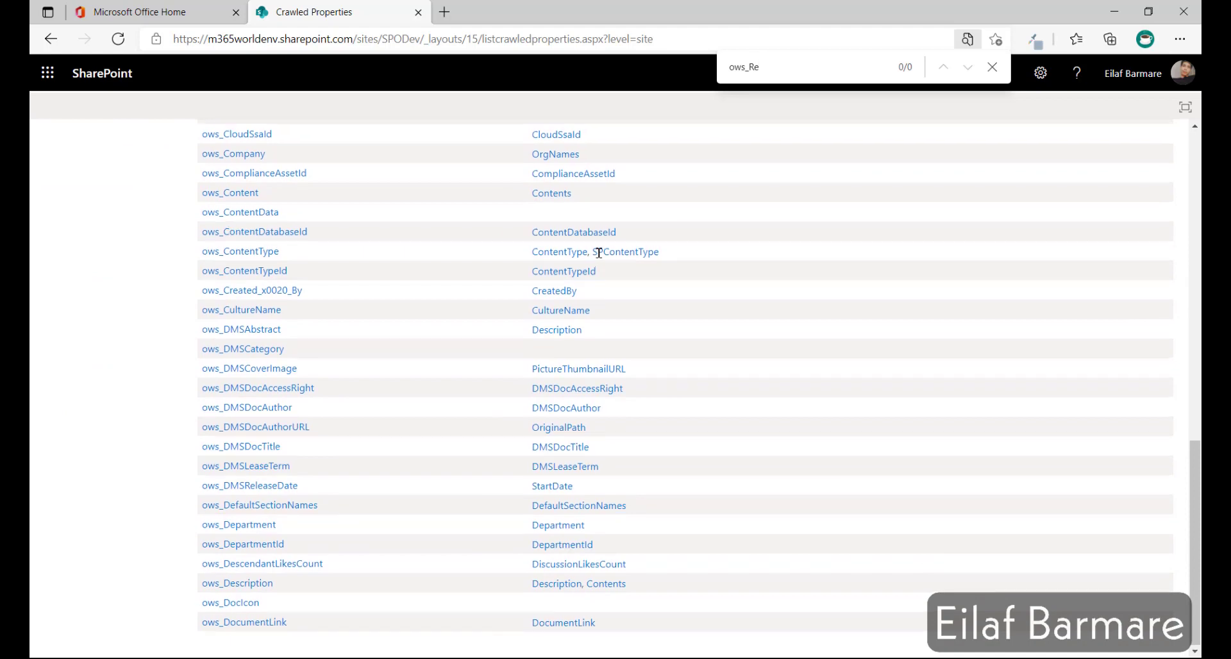
Step: Filter the crawled properties by ows_RequestYYNo and view the matching property's details
scroll(599, 253, up, 13)
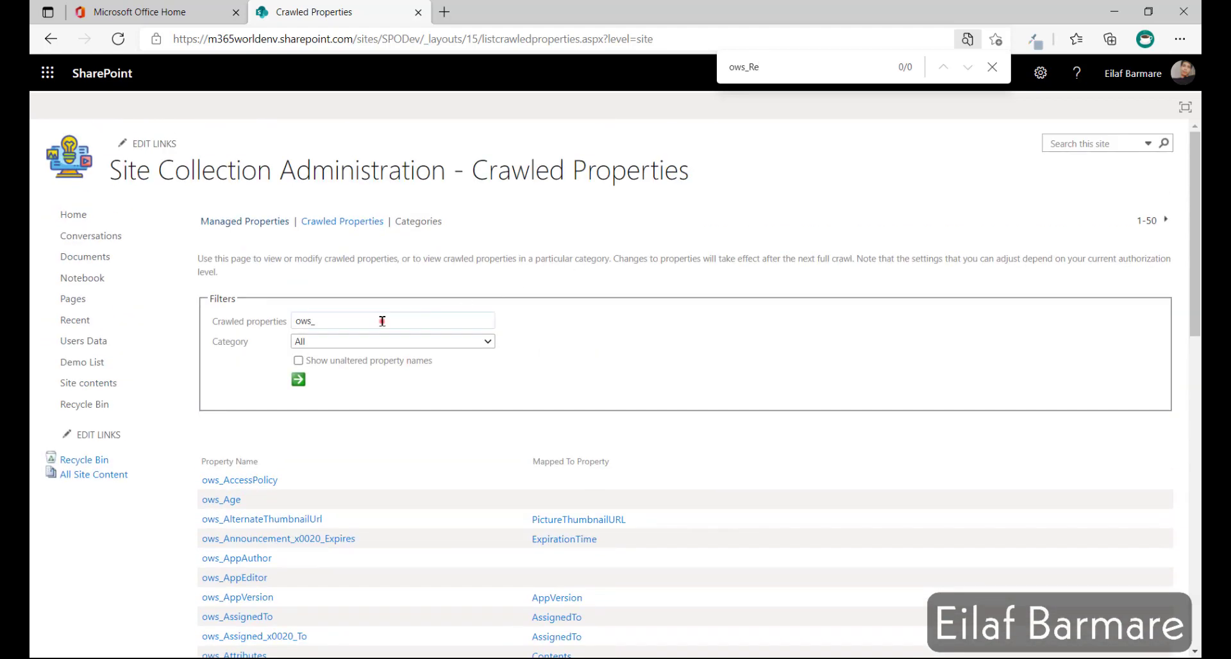
click(383, 321)
text(Request)
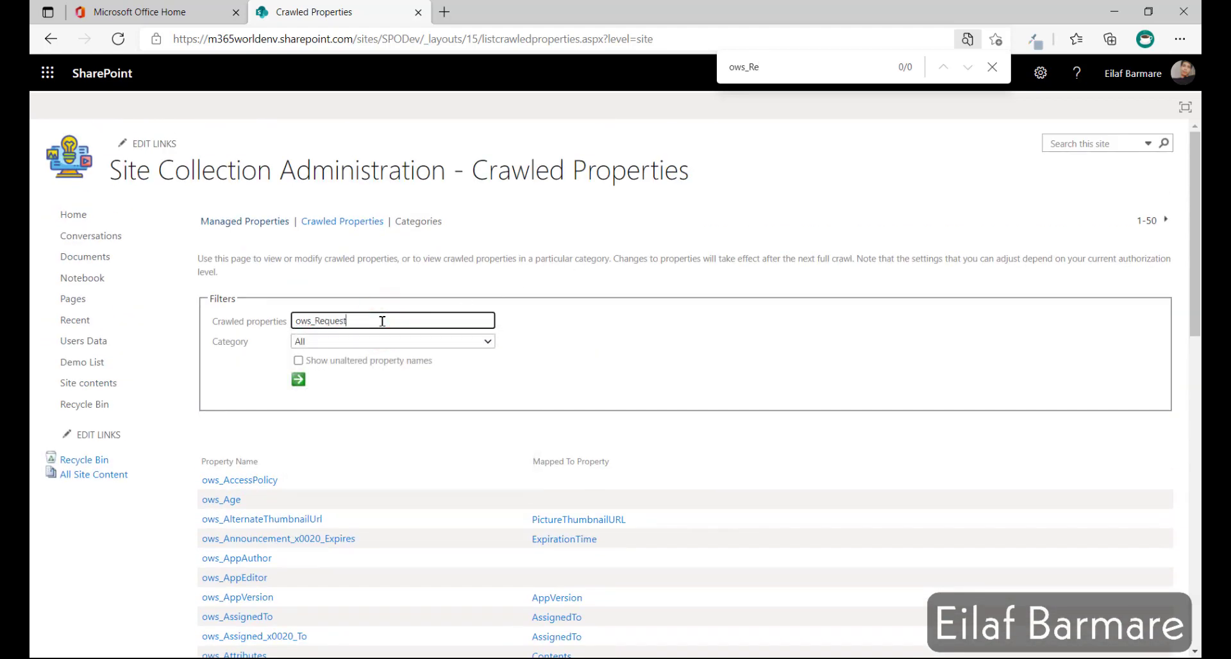
text(YYNo)
click(296, 383)
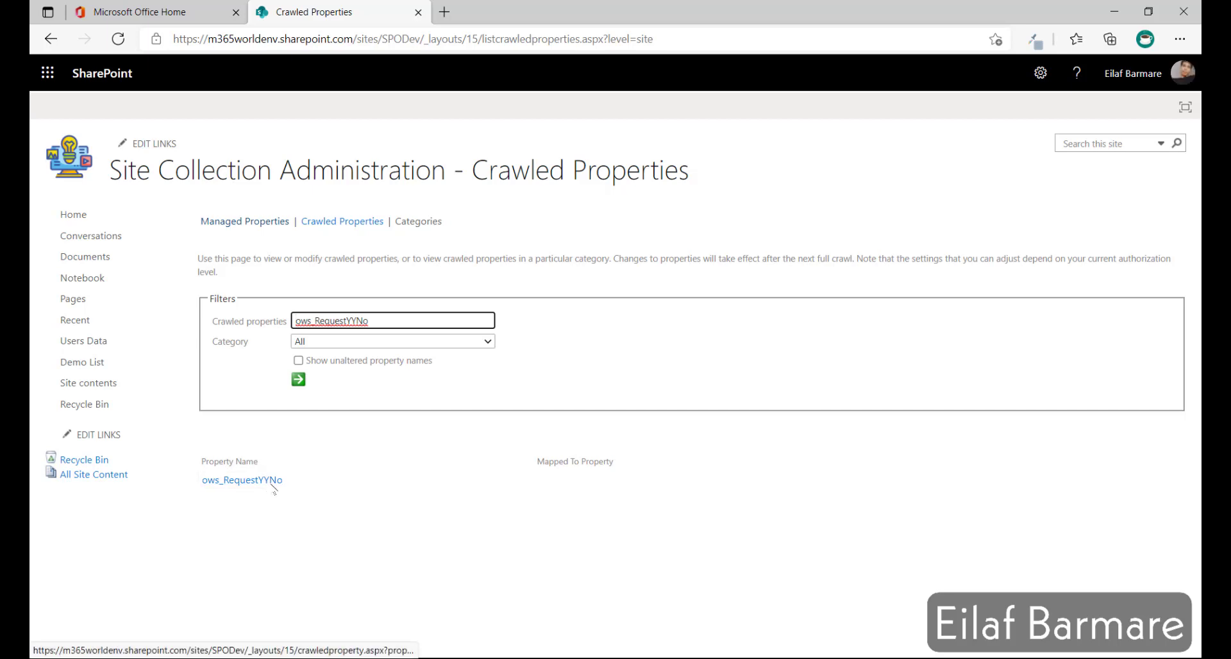
click(514, 479)
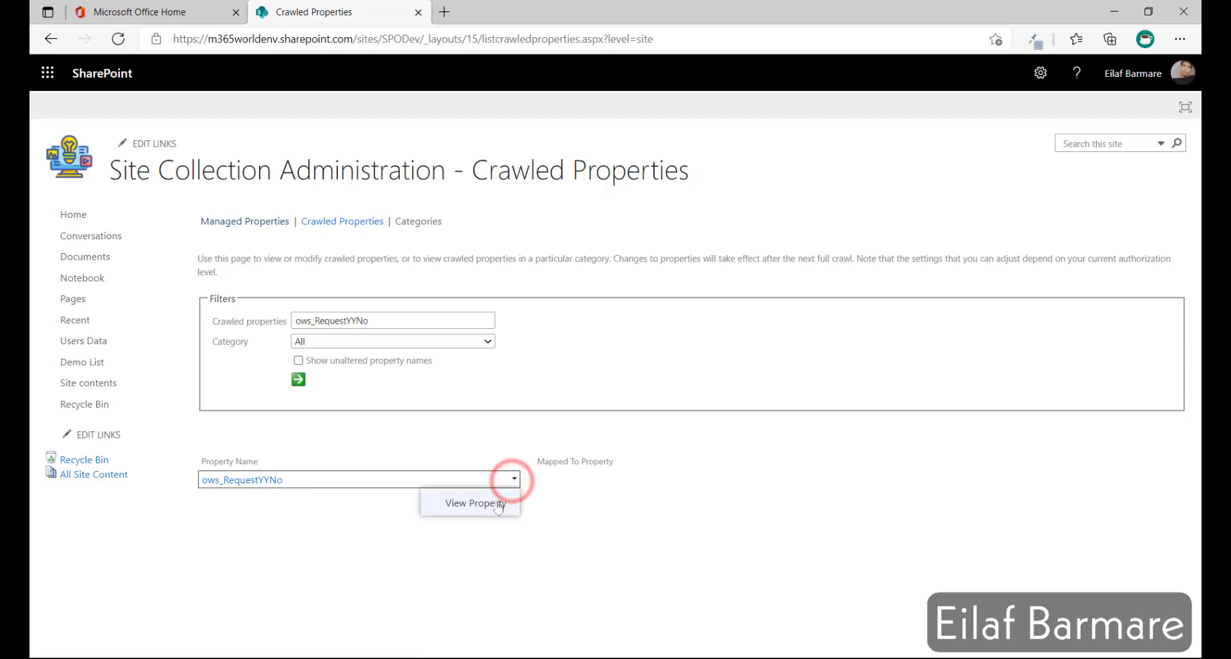
click(499, 505)
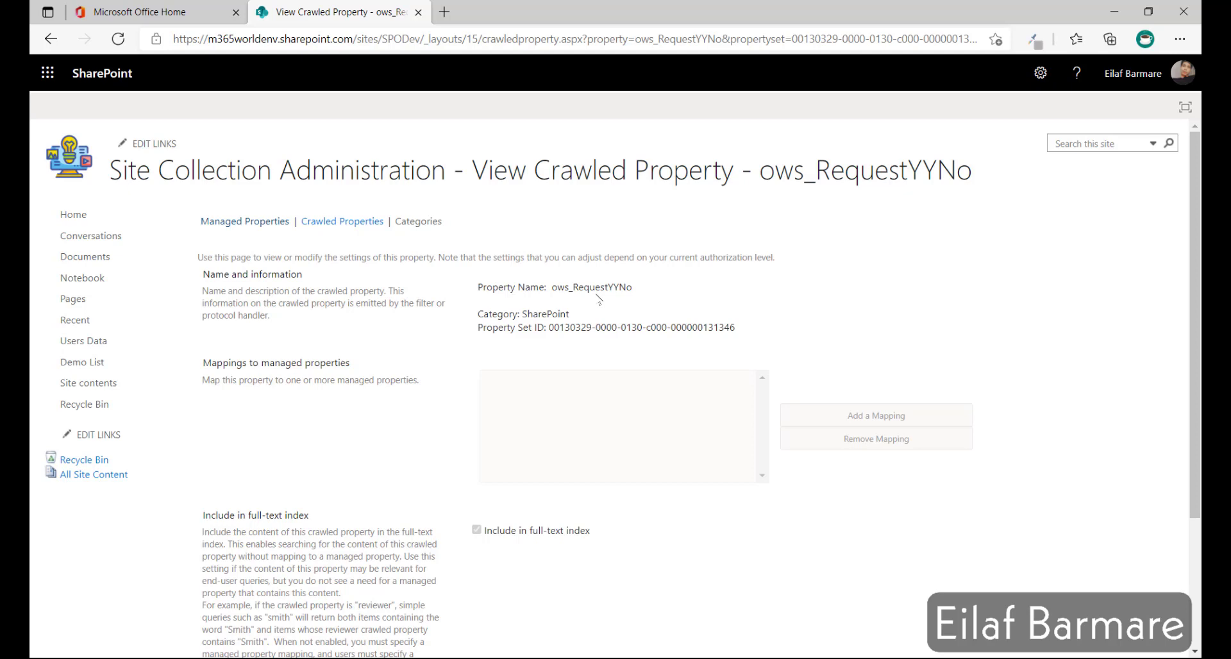
Step: Switch to the Microsoft 365 admin center from Office Home, and open the SharePoint admin center from its full navigation
click(445, 12)
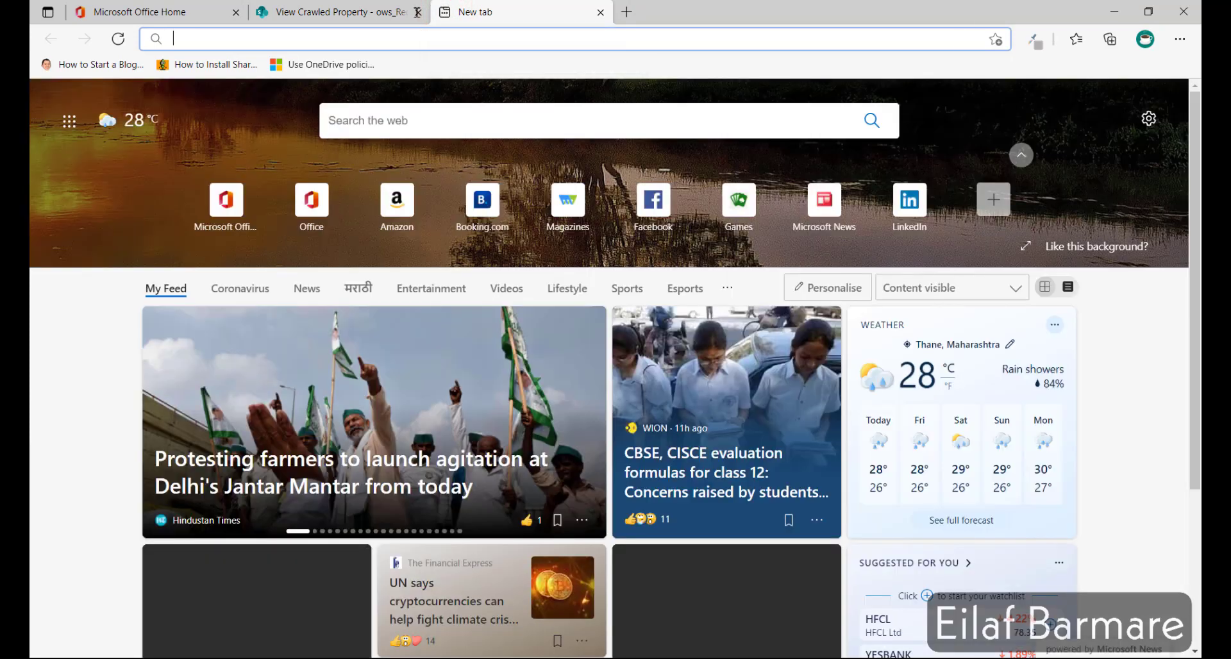
click(193, 12)
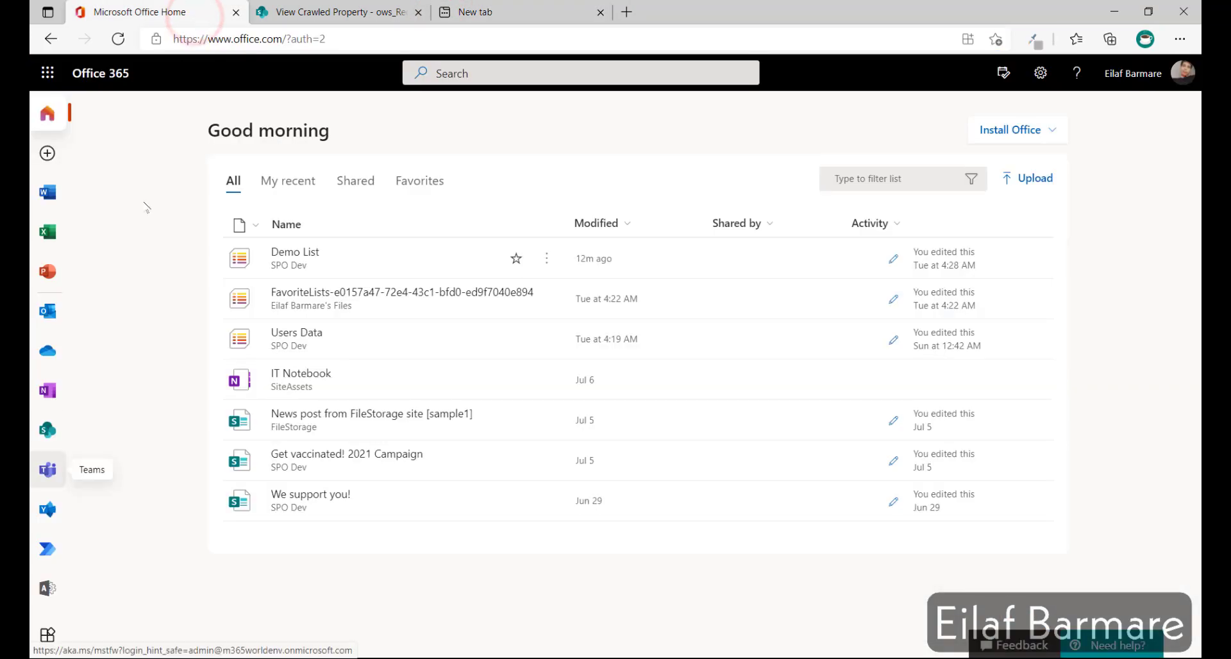
click(36, 598)
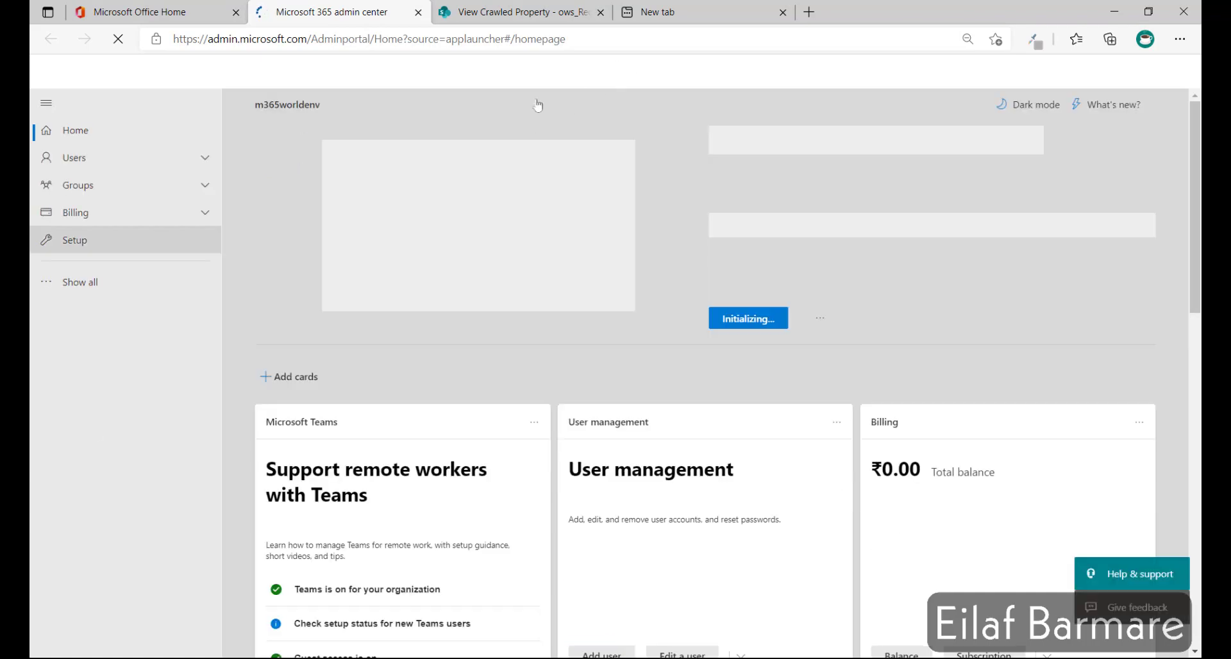
click(103, 282)
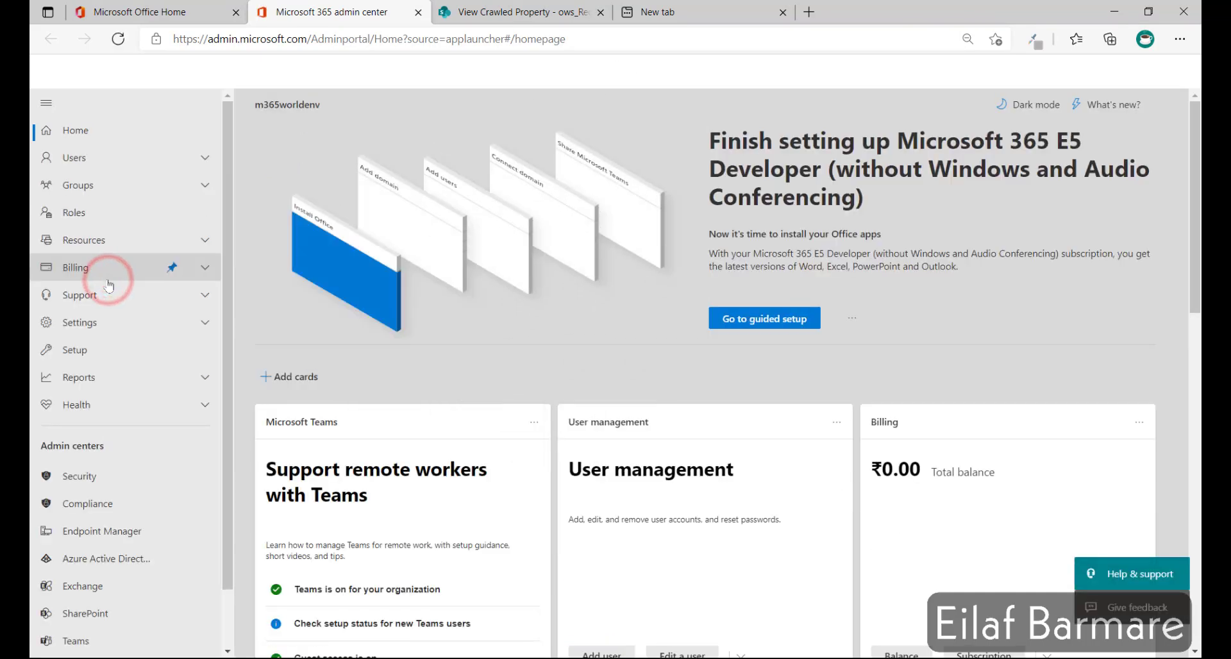
click(80, 617)
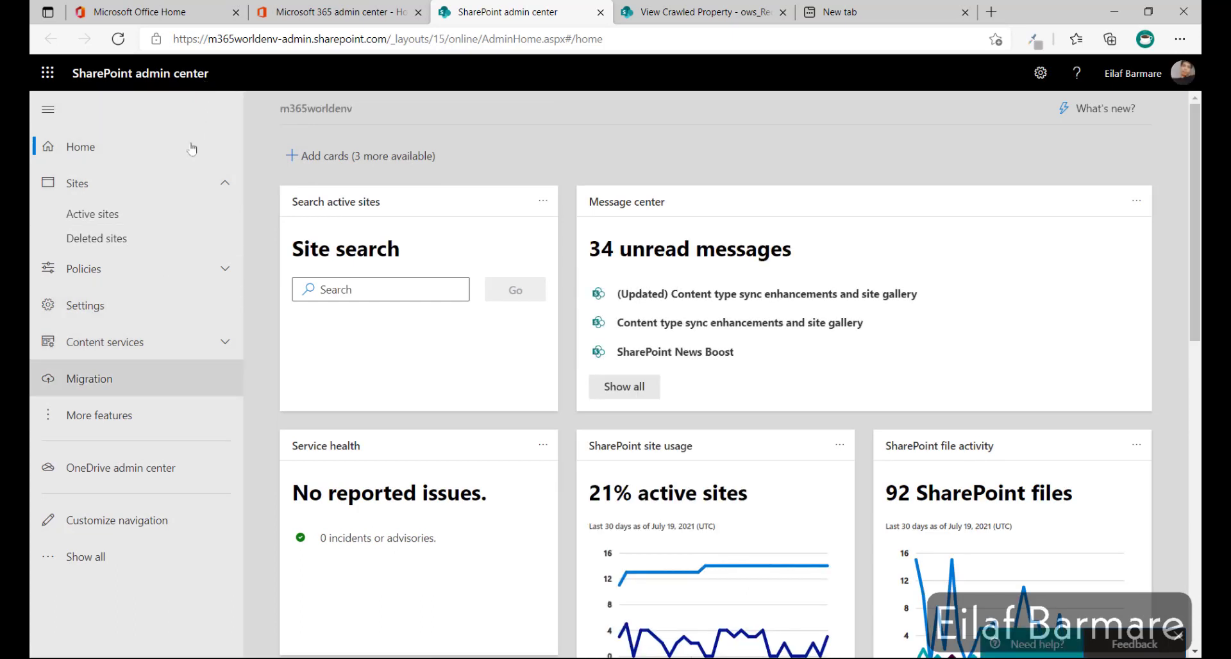
Step: Open the tenant's search administration from the additional SharePoint features and show the managed properties in its search schema
click(122, 423)
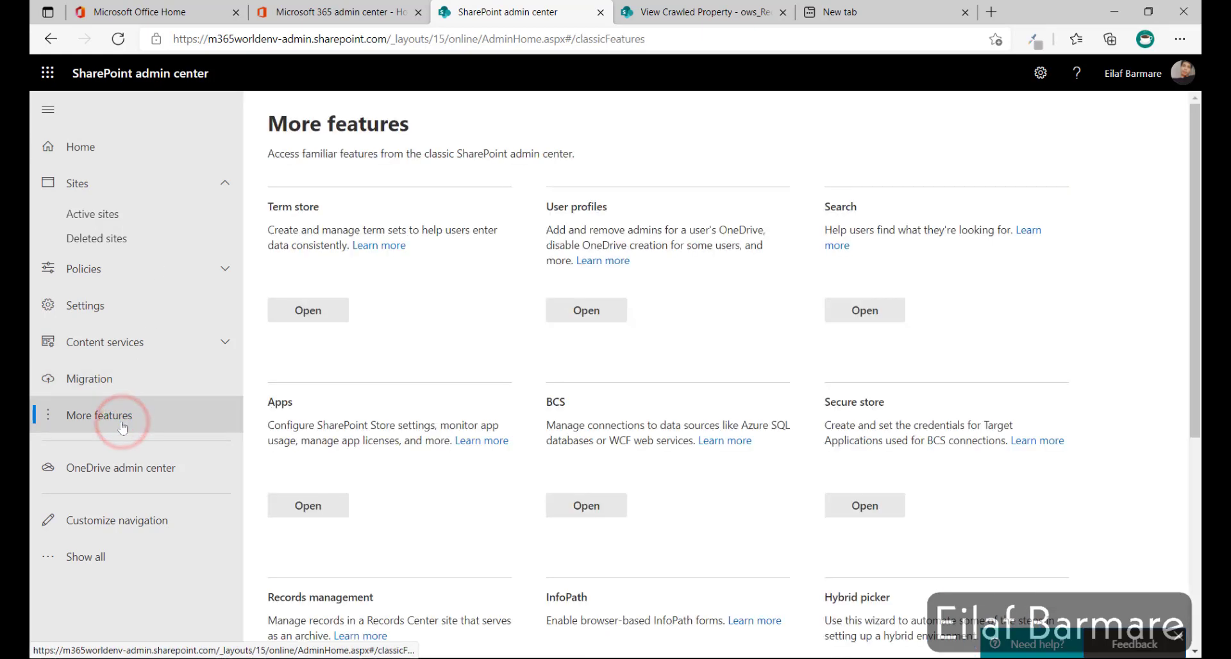
click(856, 317)
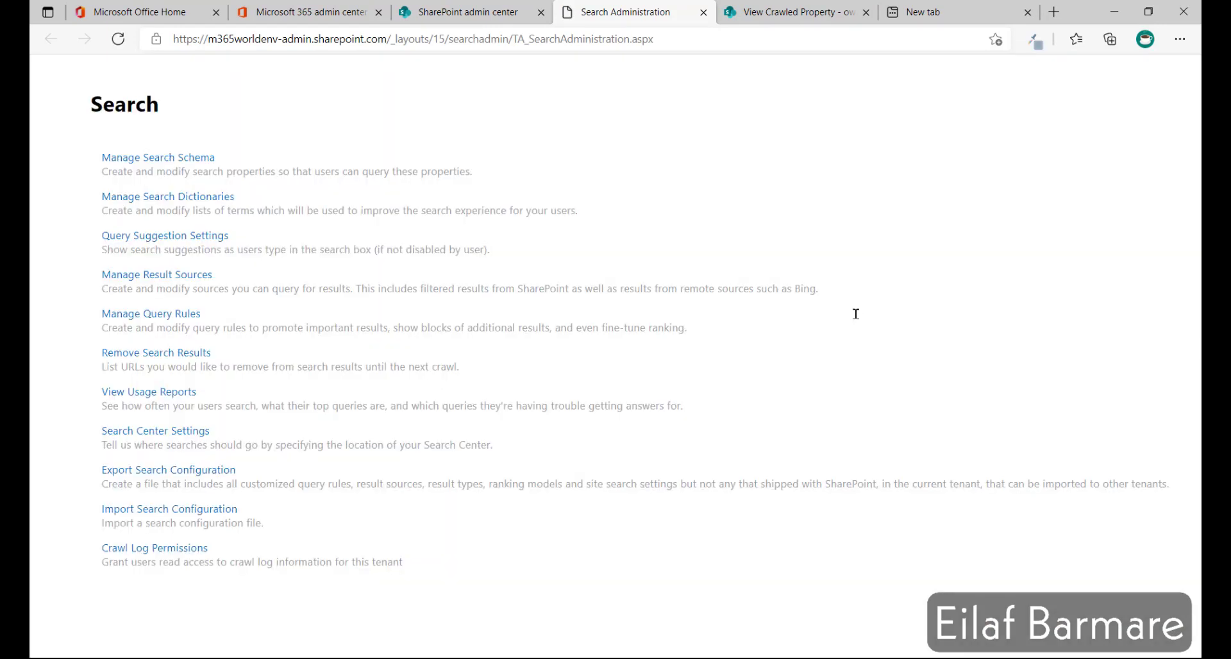
click(205, 161)
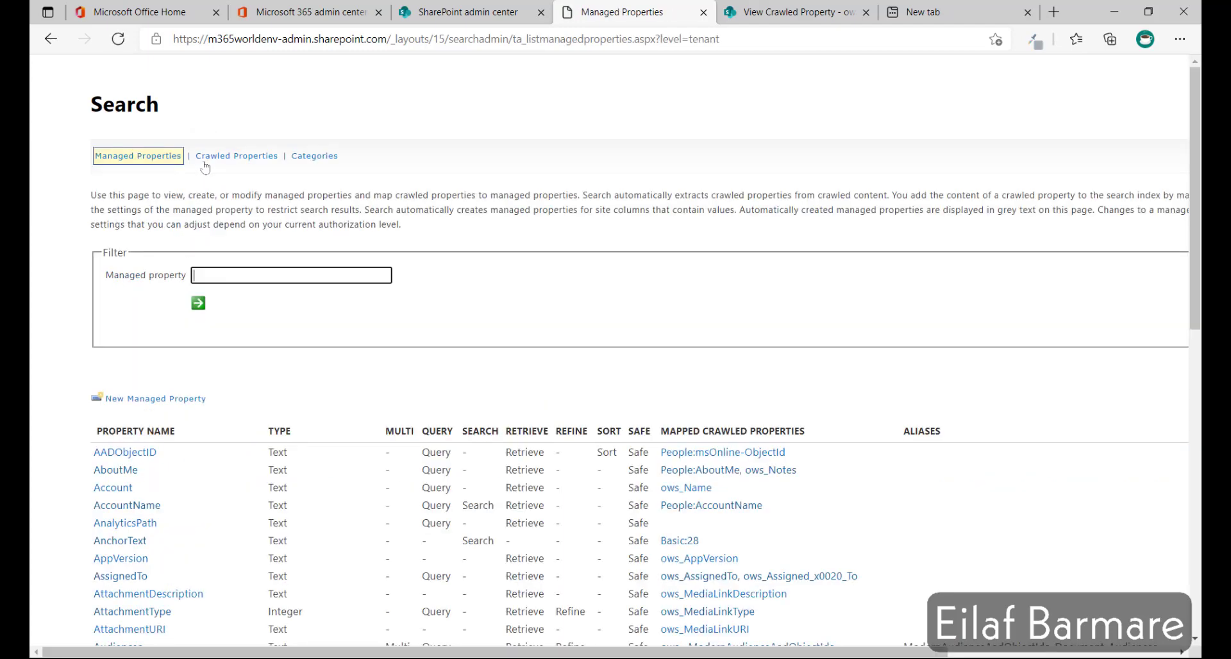
click(162, 164)
Step: Start a new managed property and name it CustomRequestYYNo
click(158, 399)
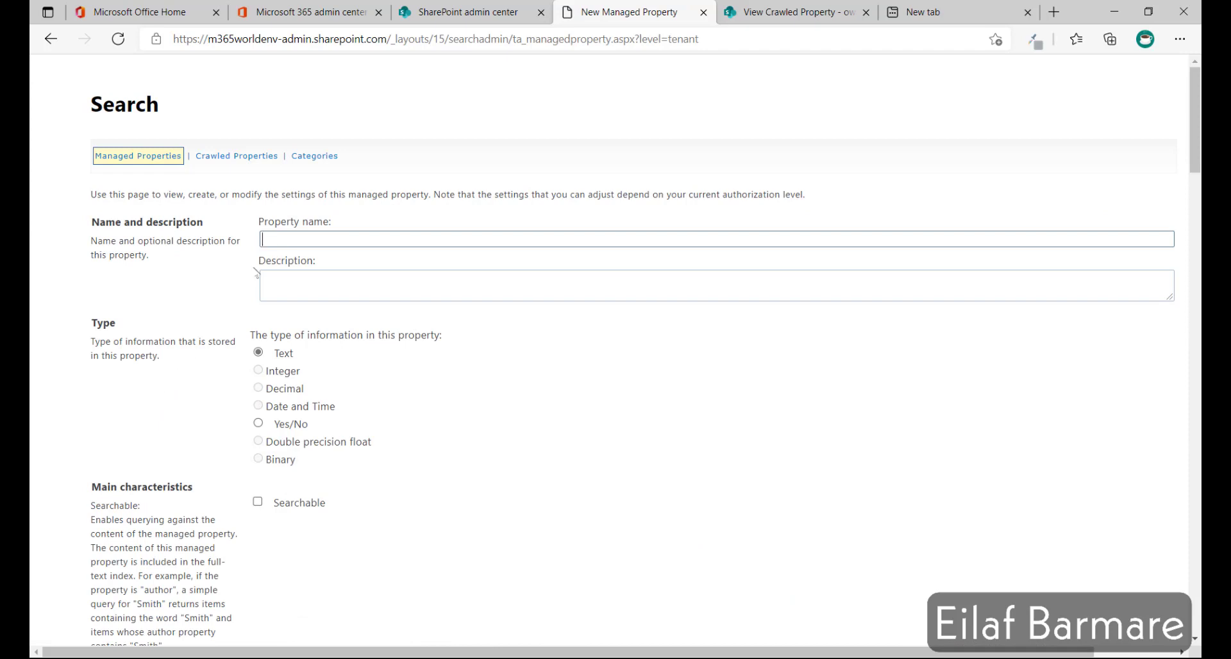
click(275, 239)
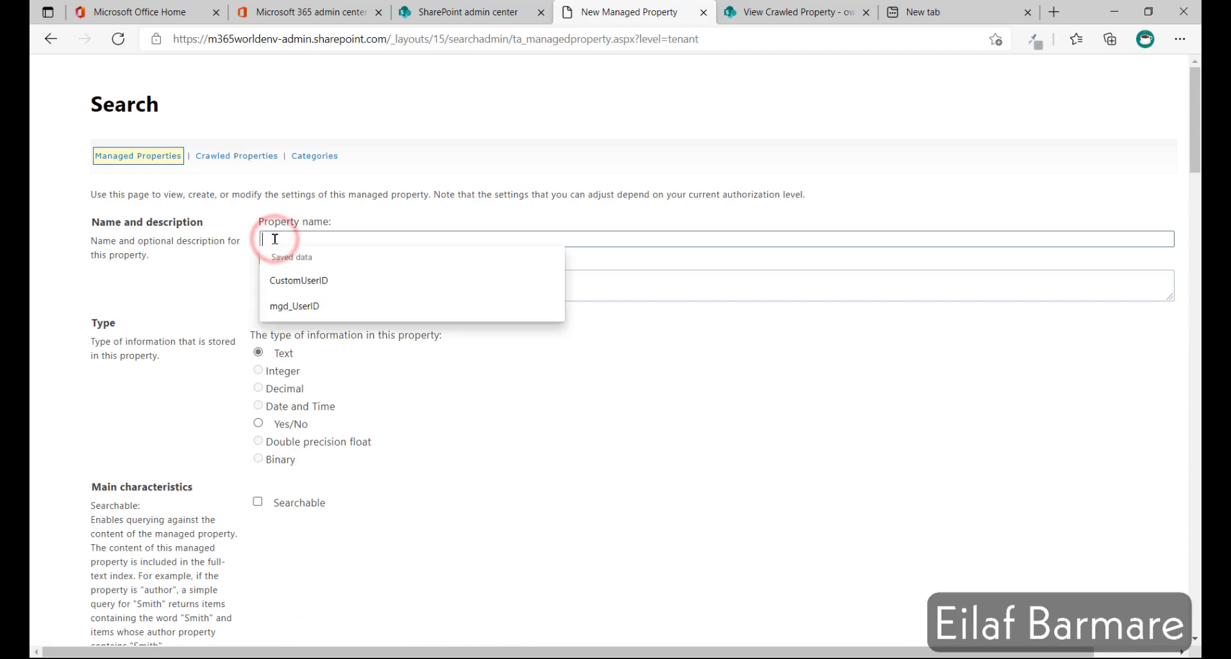
text(Custom)
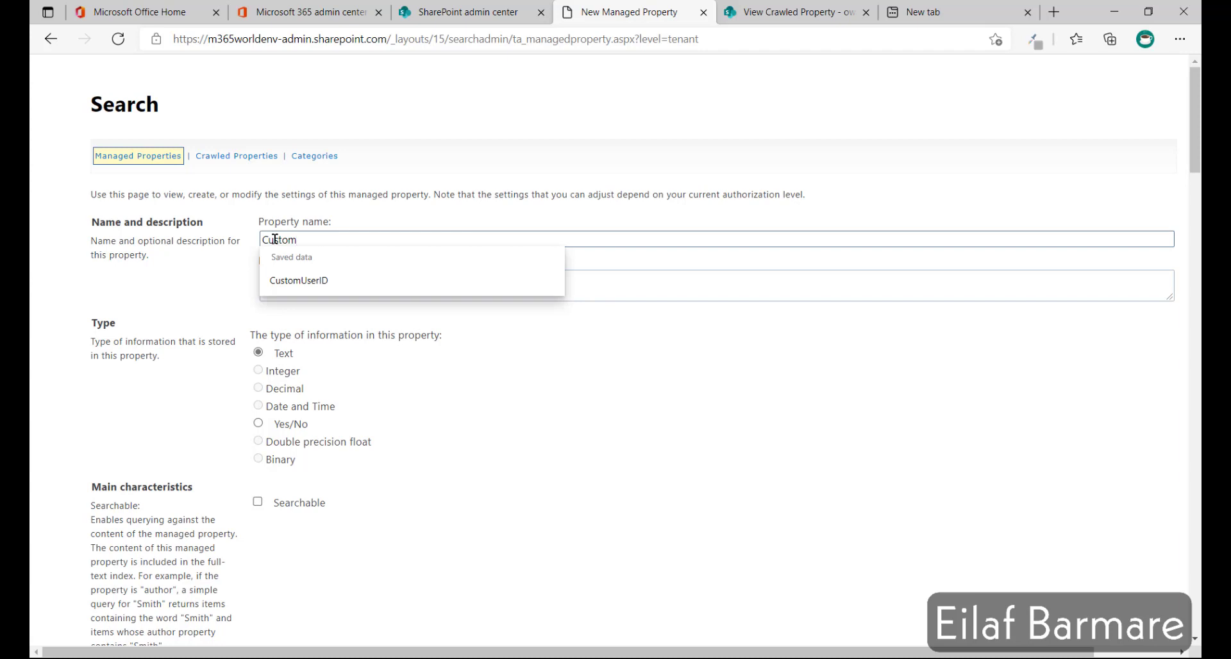
text(Request)
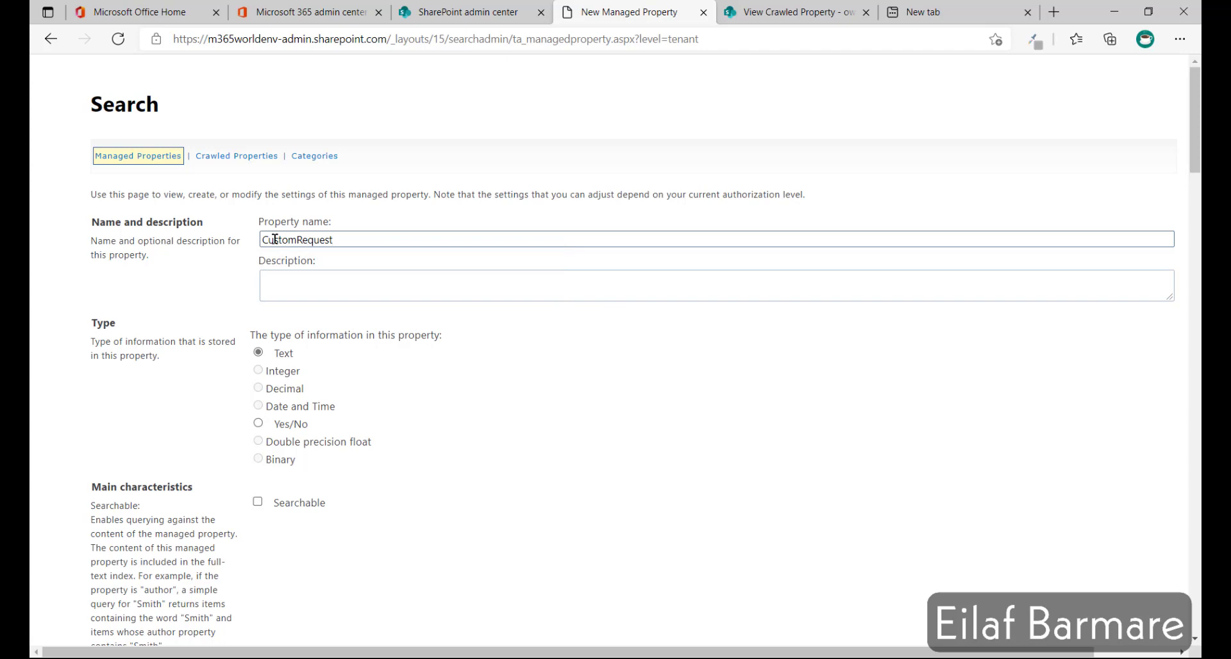
text(YYNo)
Step: Enter "This is to make the number type field searchable" as the new managed property's description
click(287, 284)
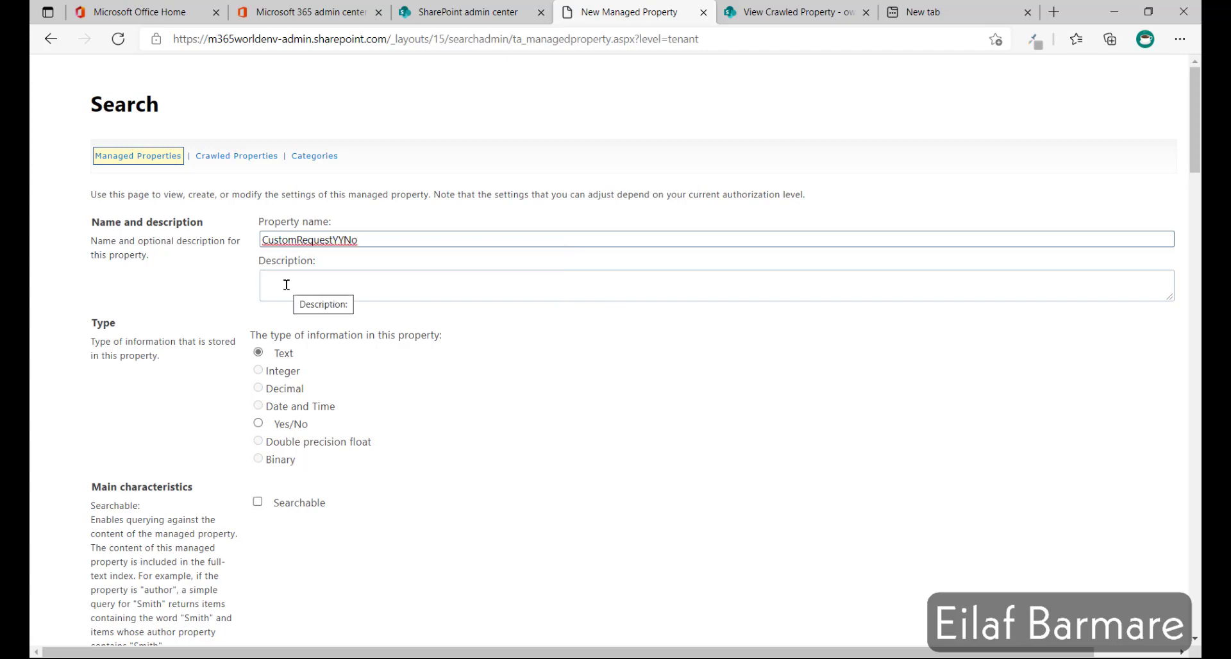
click(287, 285)
text(Thi)
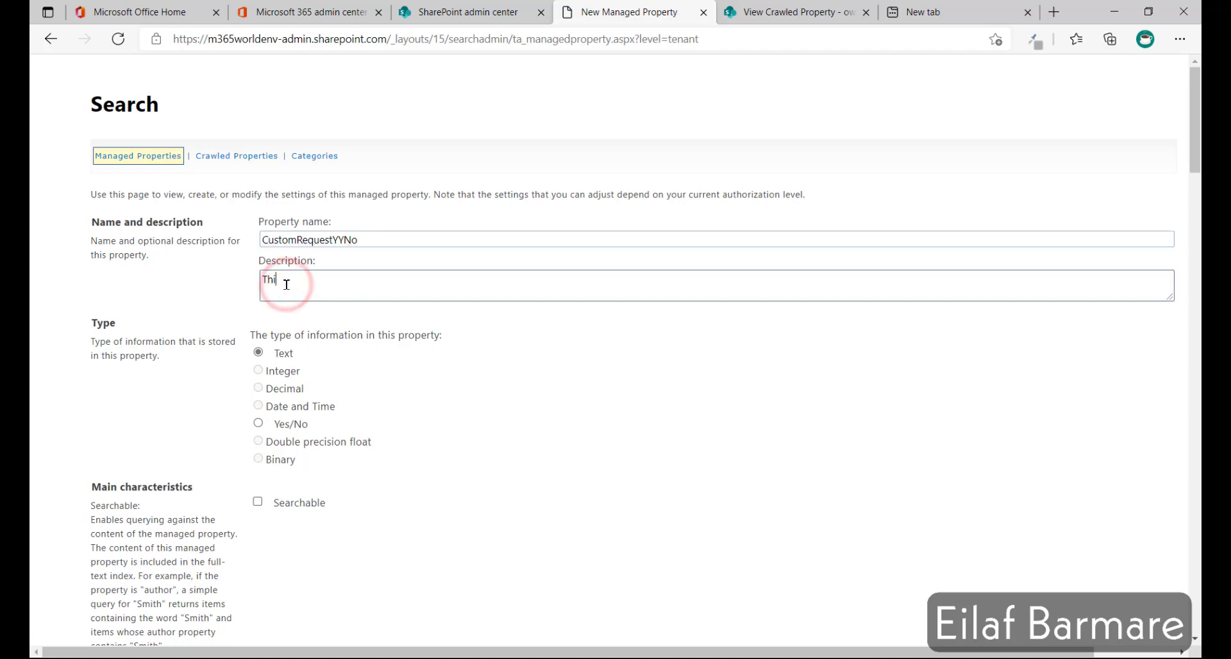
text(s is to make the number ty)
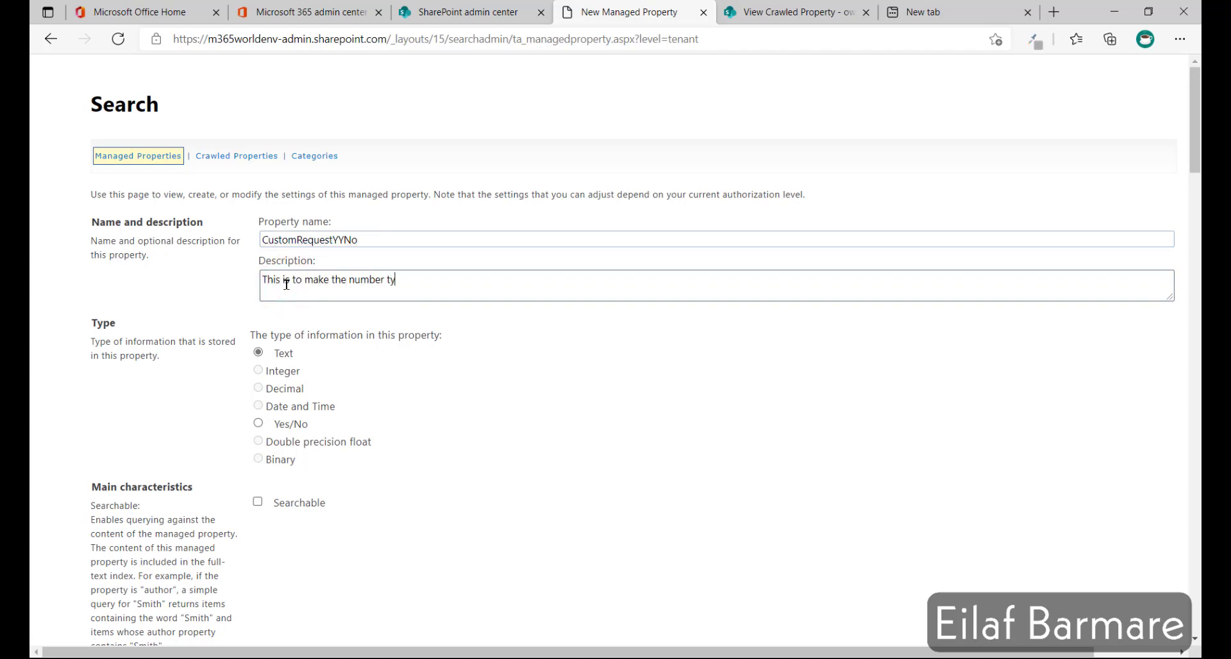
text(pe field searchable)
Step: Make the new managed property searchable and queryable in its main characteristics
scroll(141, 549, down, 3)
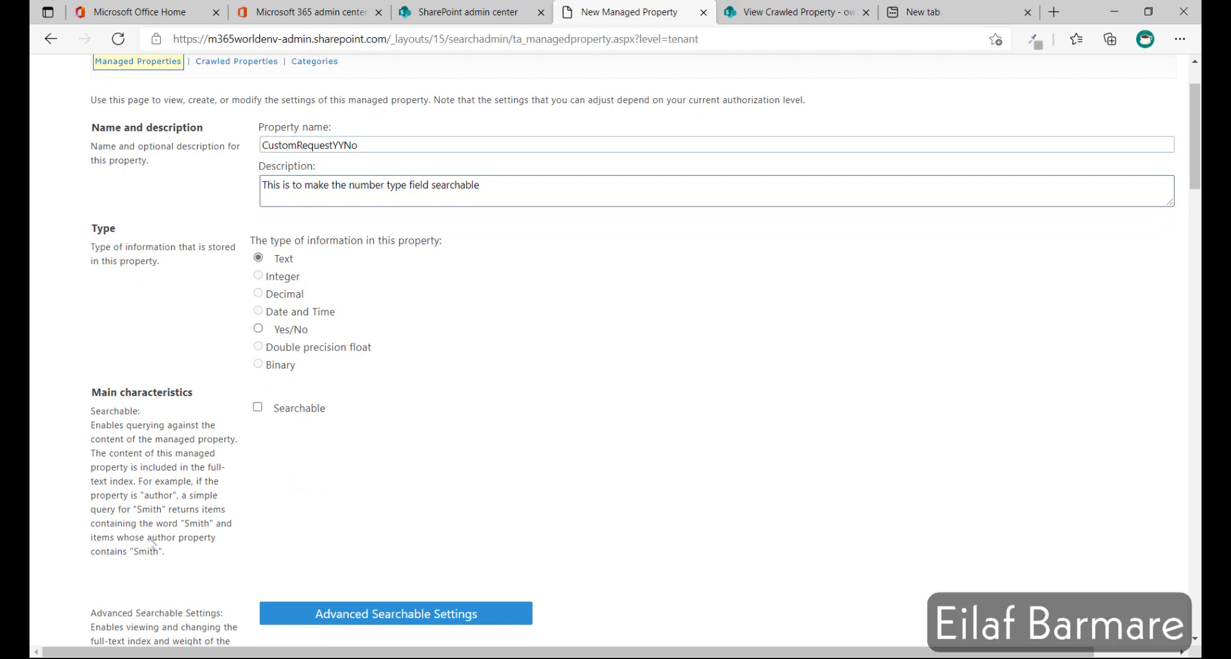
click(258, 408)
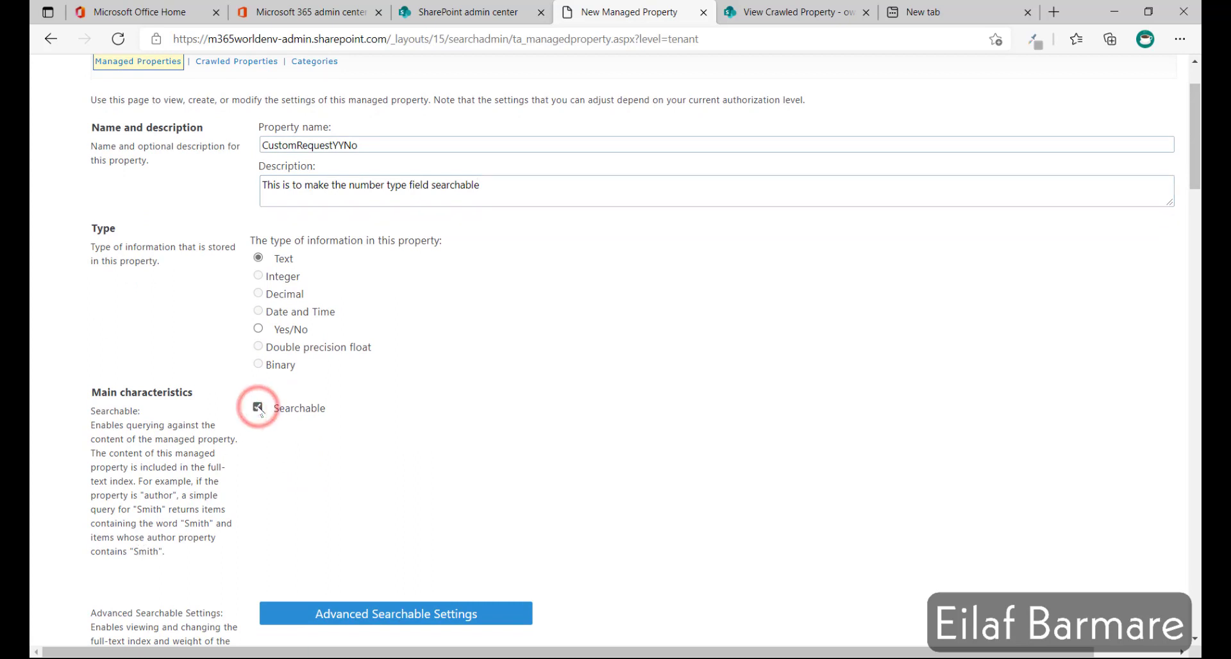
scroll(381, 450, down, 7)
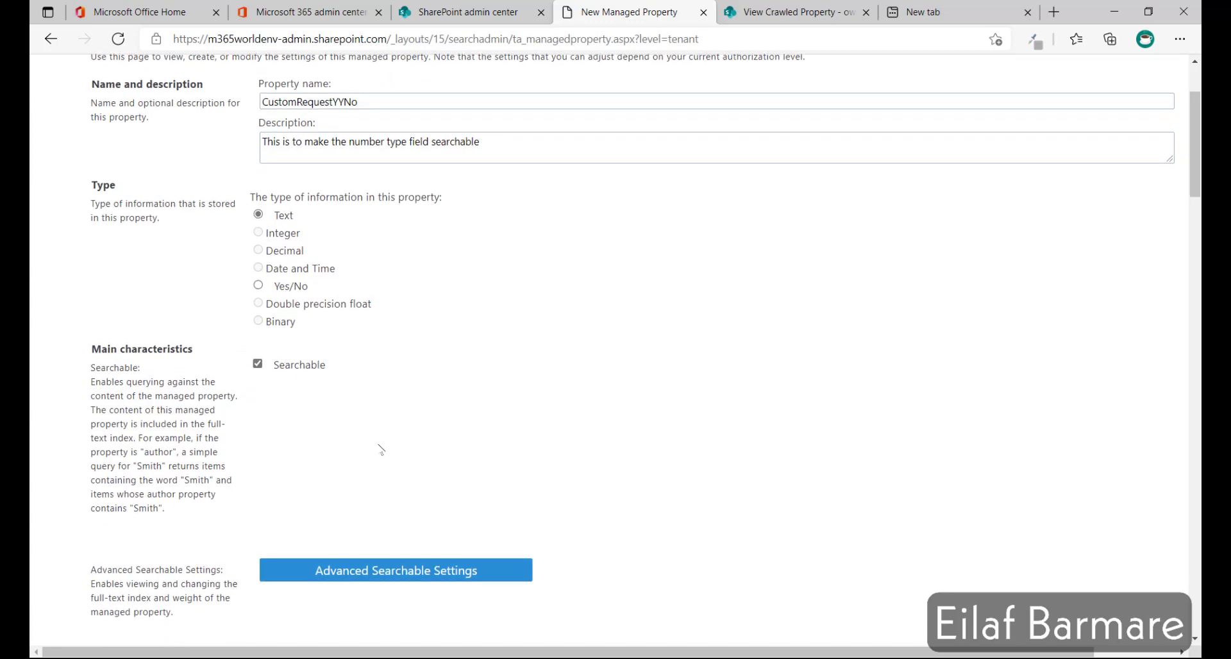
scroll(381, 450, down, 2)
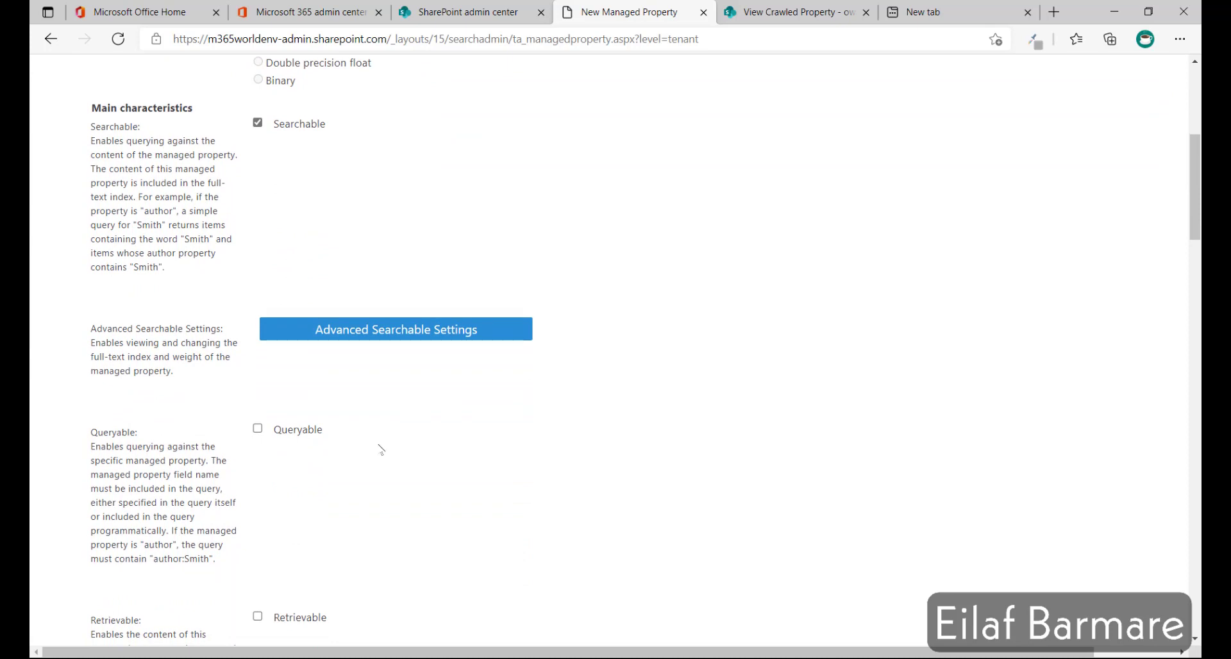
click(256, 428)
scroll(346, 499, down, 3)
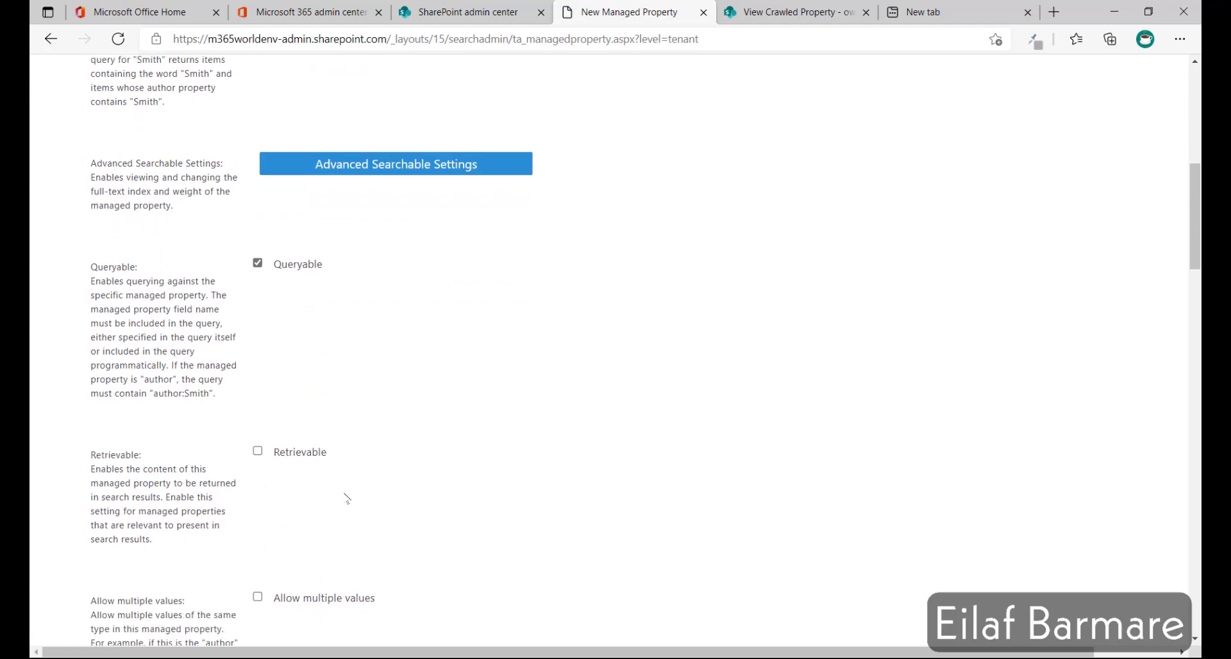
scroll(347, 499, down, 4)
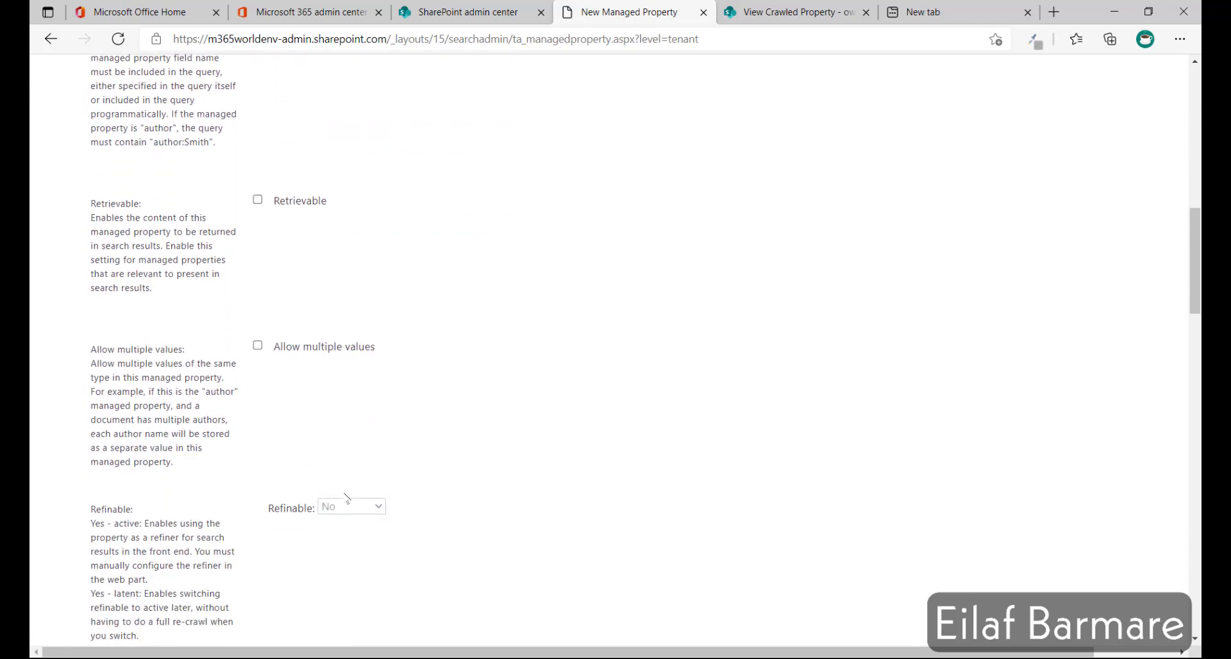
Step: Review the new managed property's remaining characteristics and save it without adding a crawled property mapping
scroll(347, 498, down, 6)
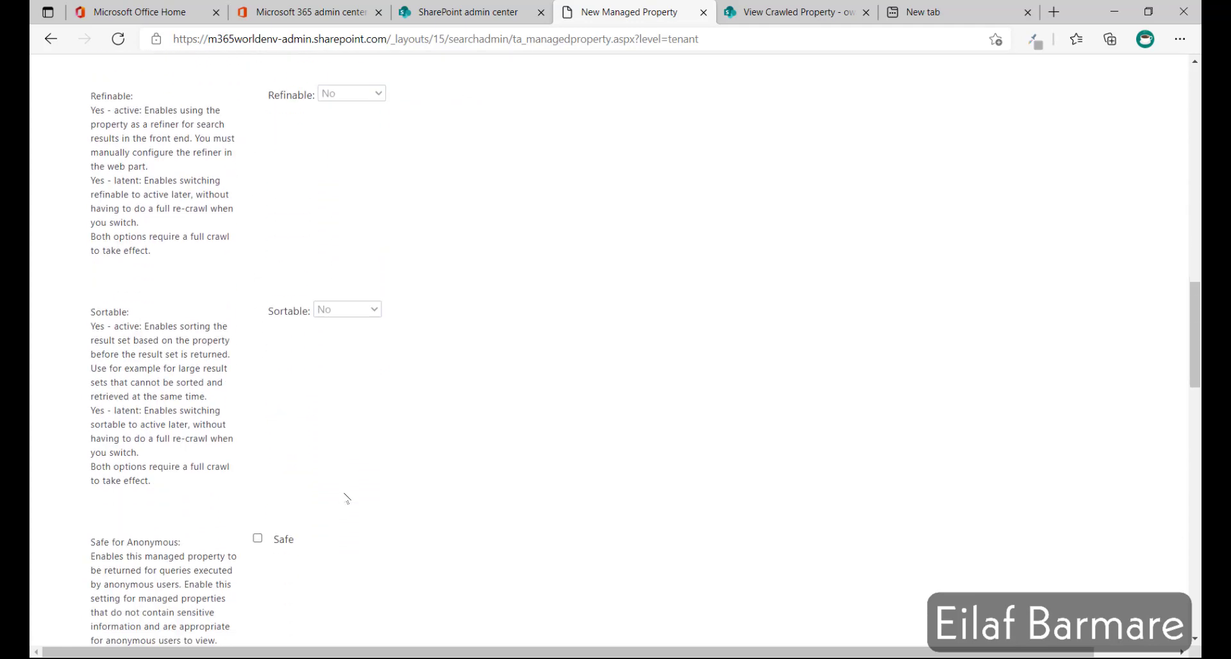
scroll(346, 499, down, 4)
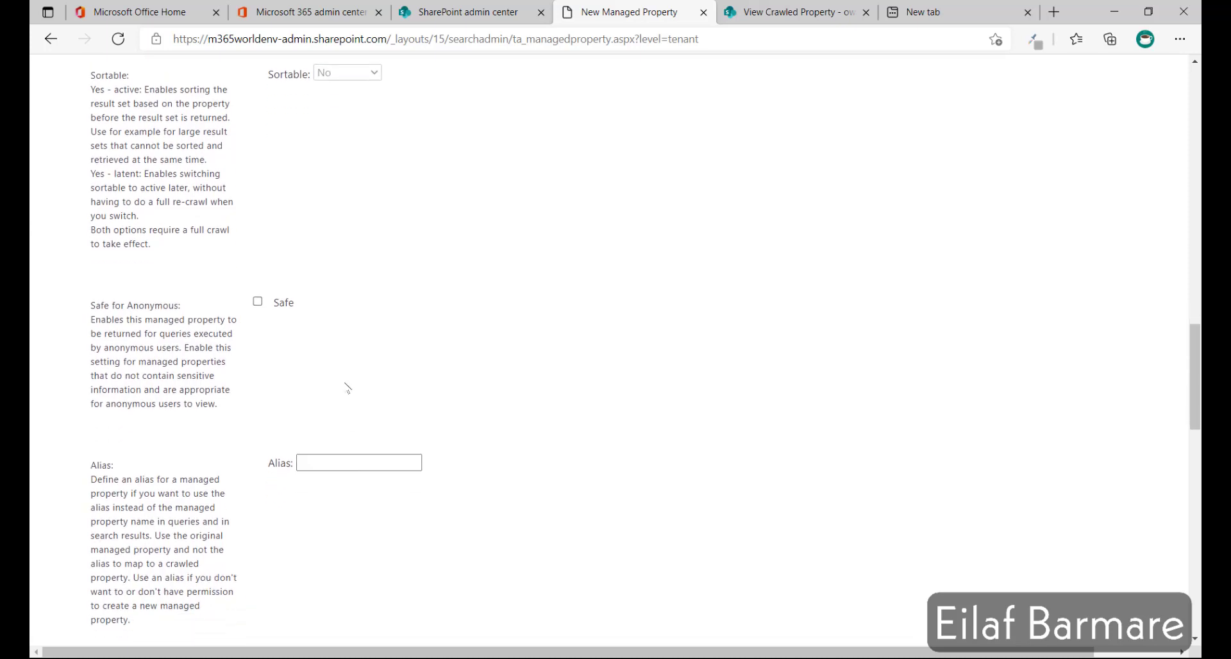
click(333, 463)
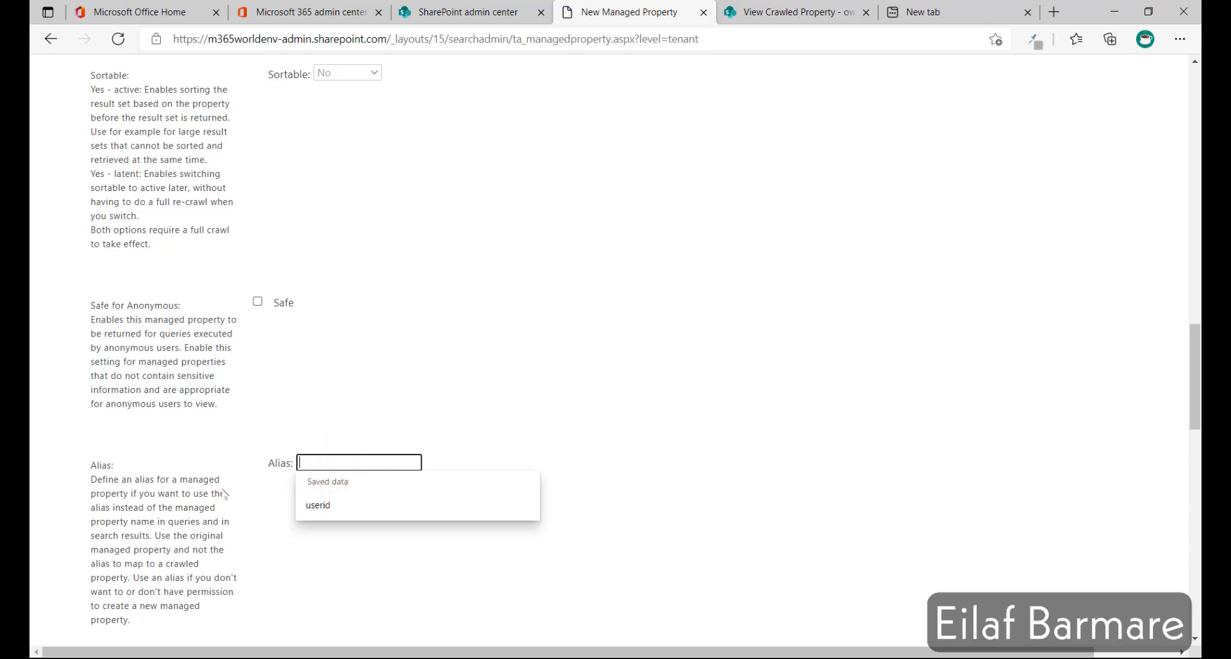
scroll(191, 496, up, 1)
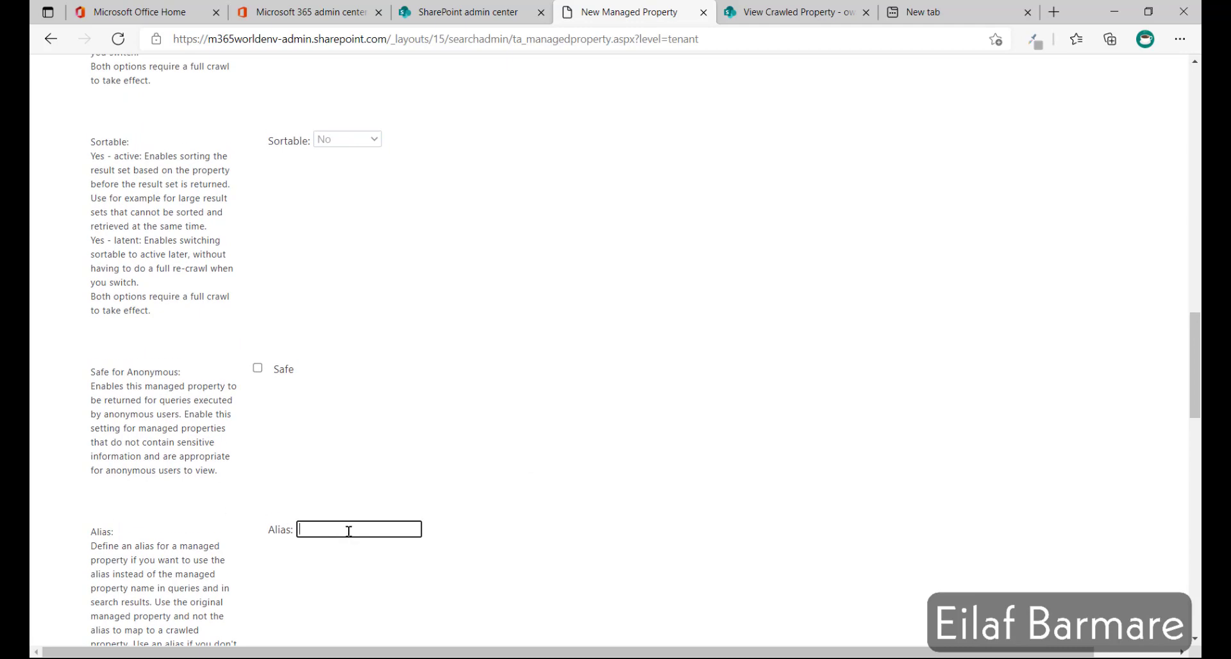
scroll(340, 416, up, 7)
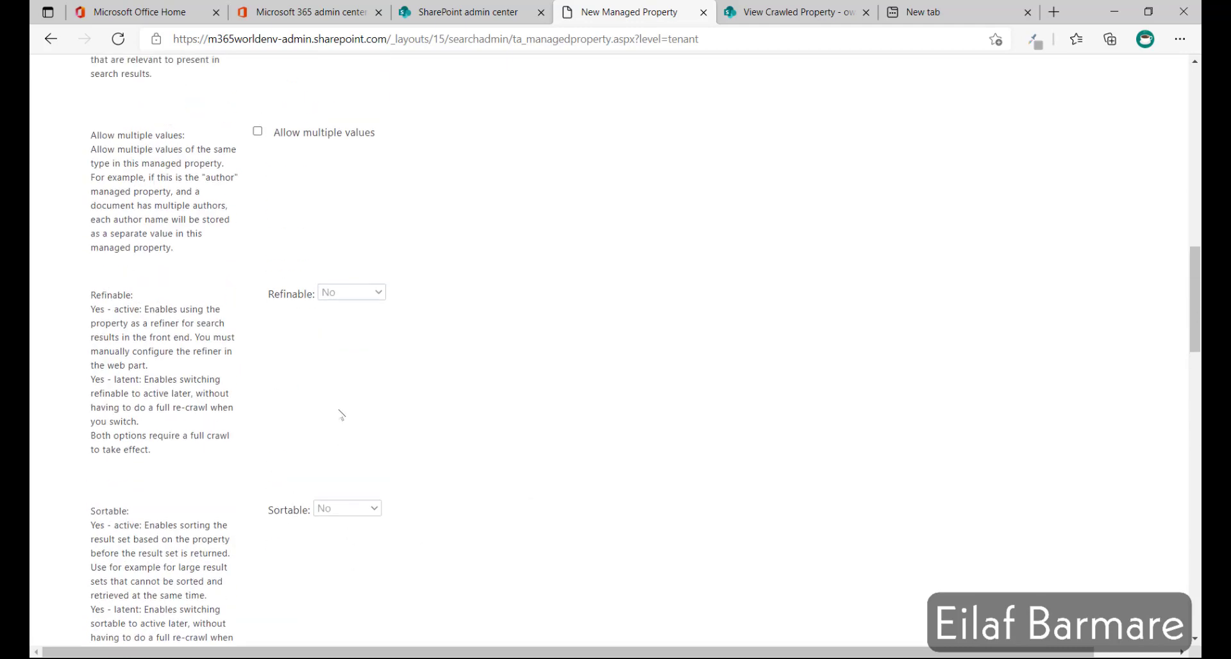
scroll(341, 415, up, 6)
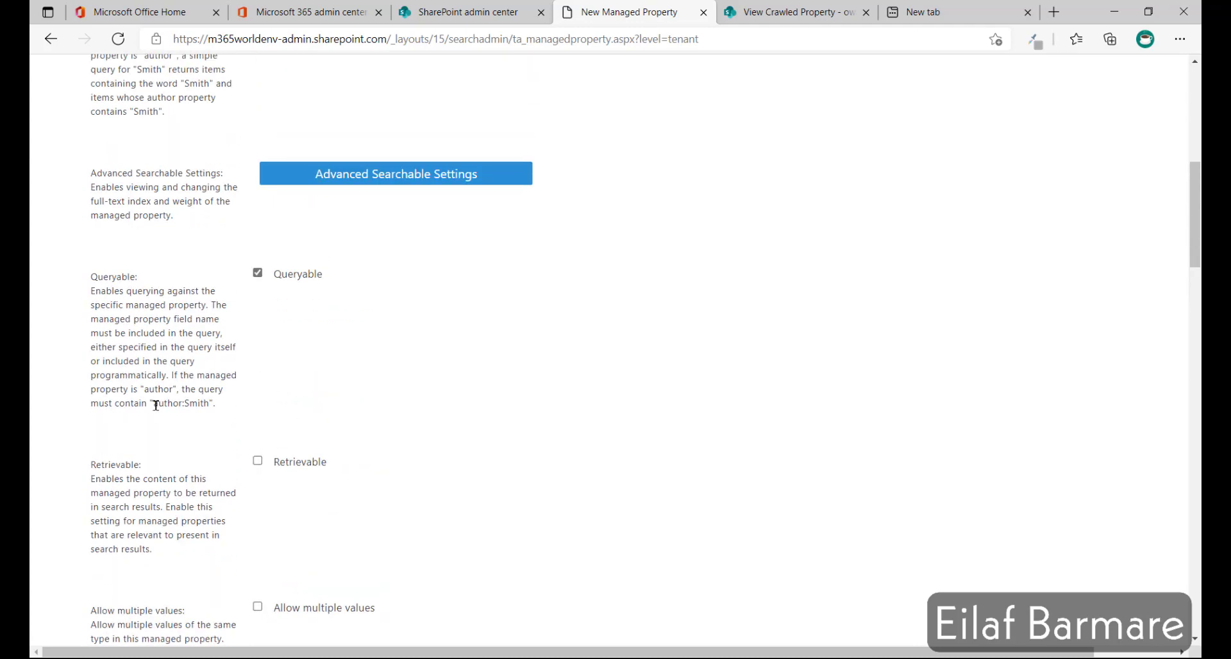
scroll(419, 405, down, 10)
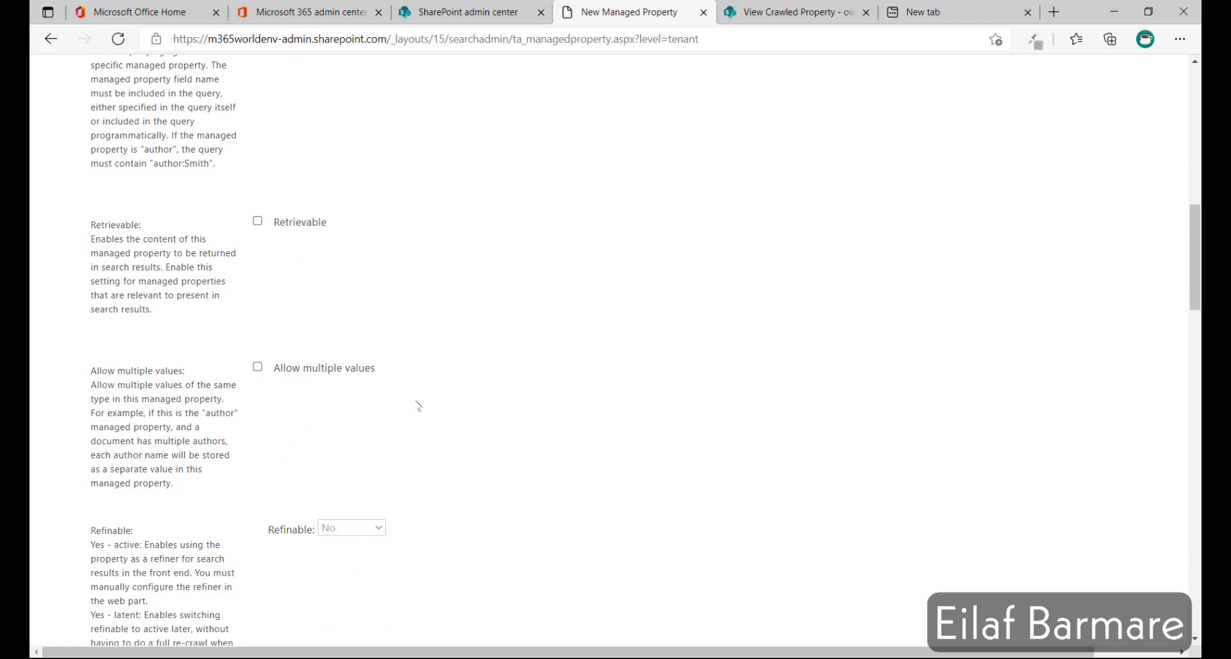
scroll(418, 406, down, 6)
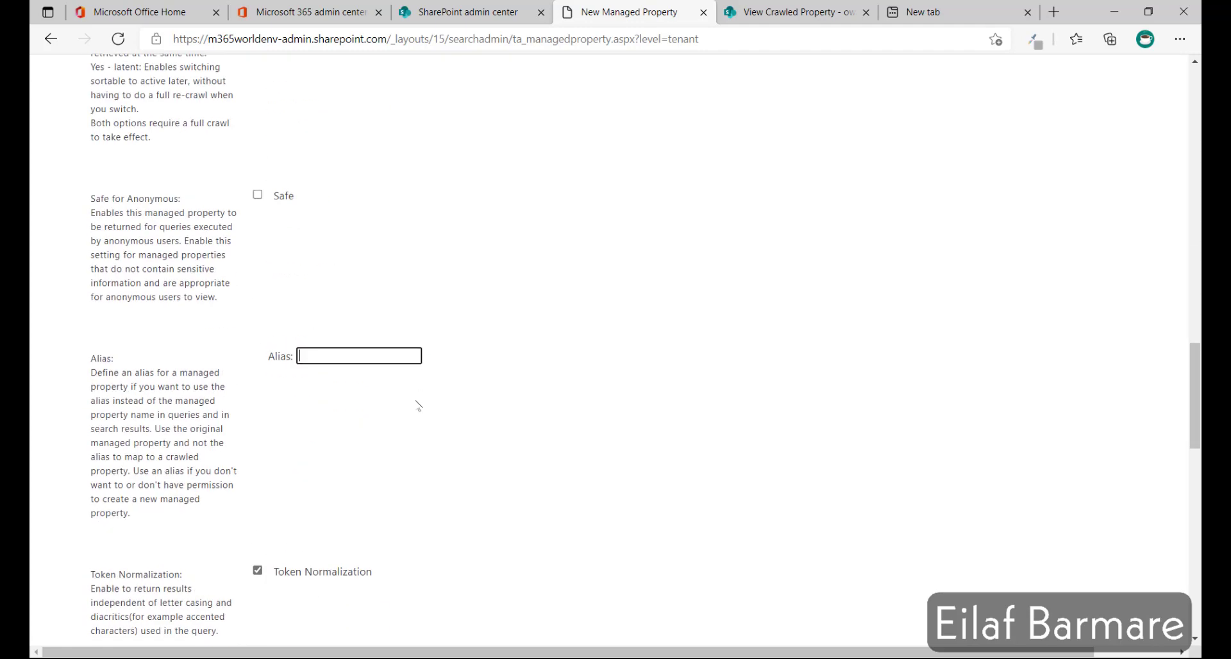
scroll(418, 405, down, 11)
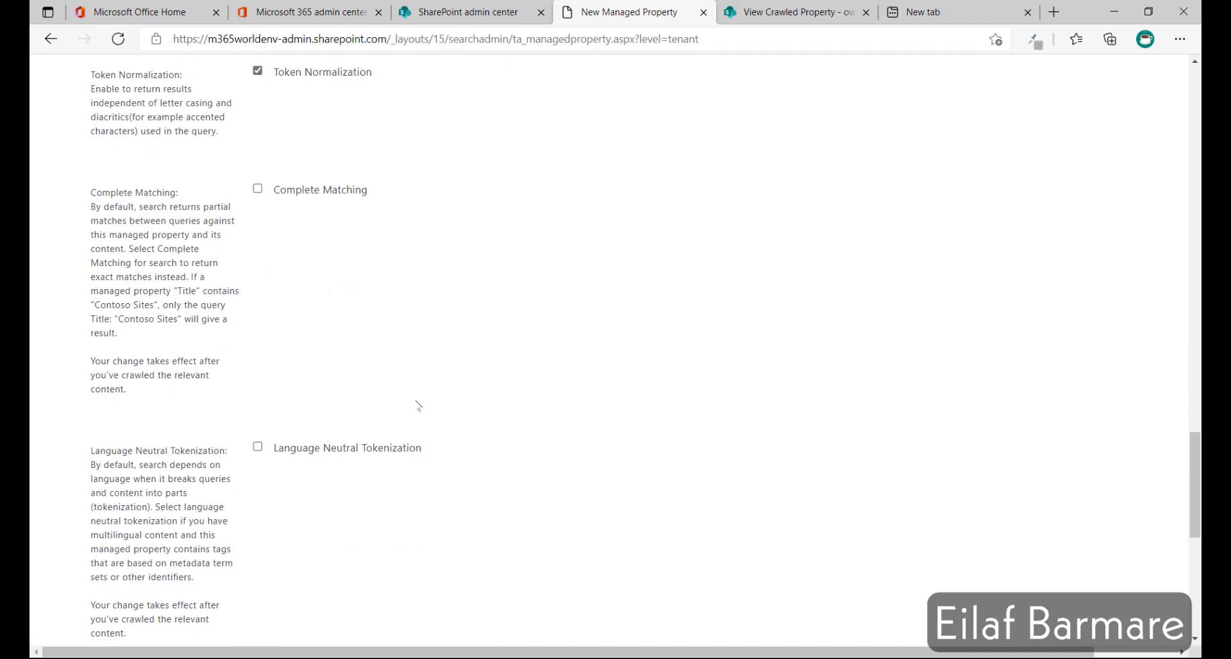
scroll(418, 405, down, 4)
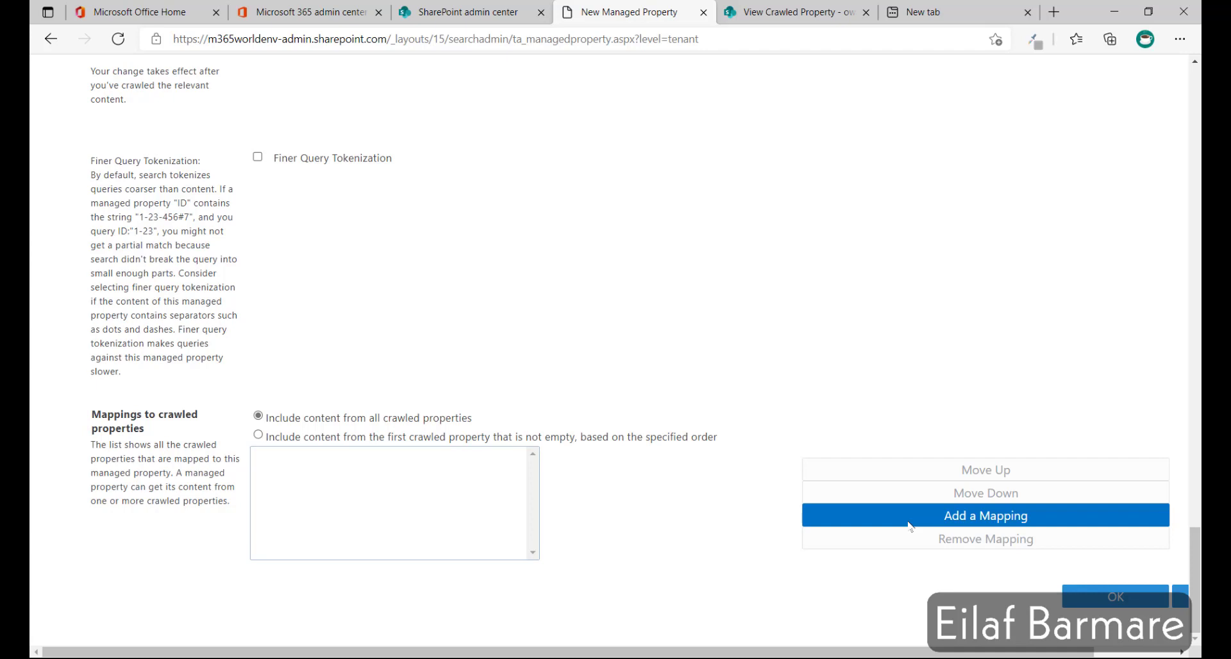
click(1073, 598)
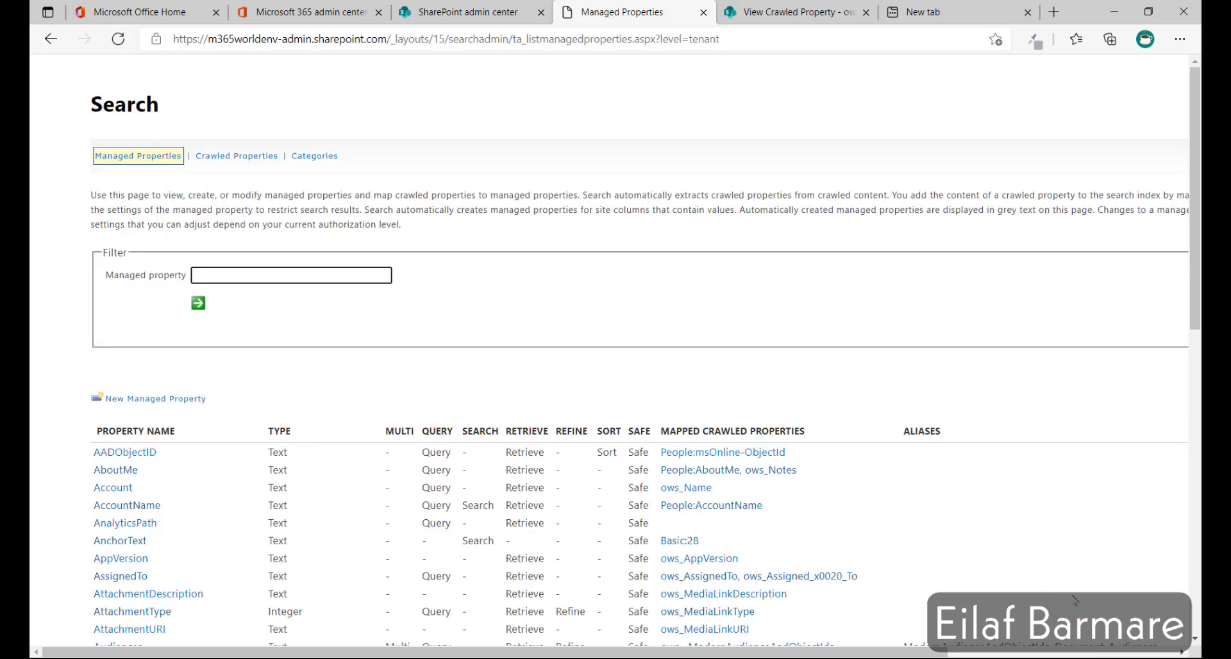
Step: Filter the managed properties by customrequestyyno and open CustomRequestYYNo for editing and mapping
click(276, 280)
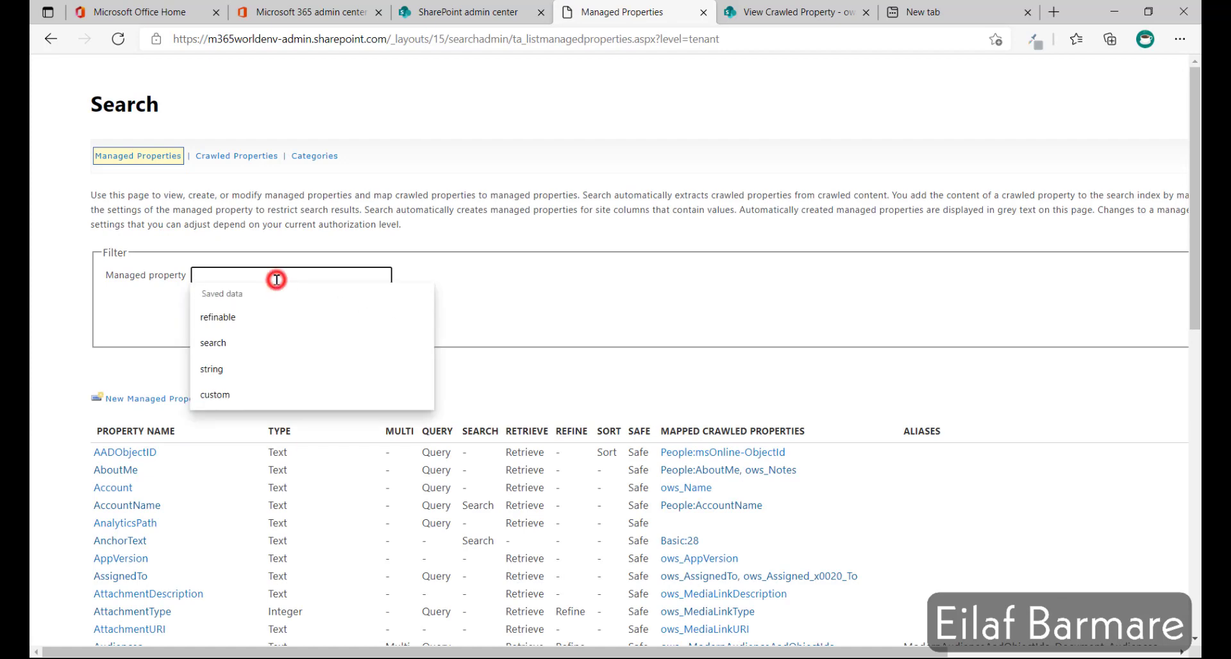
text(custi)
key(BackSpace)
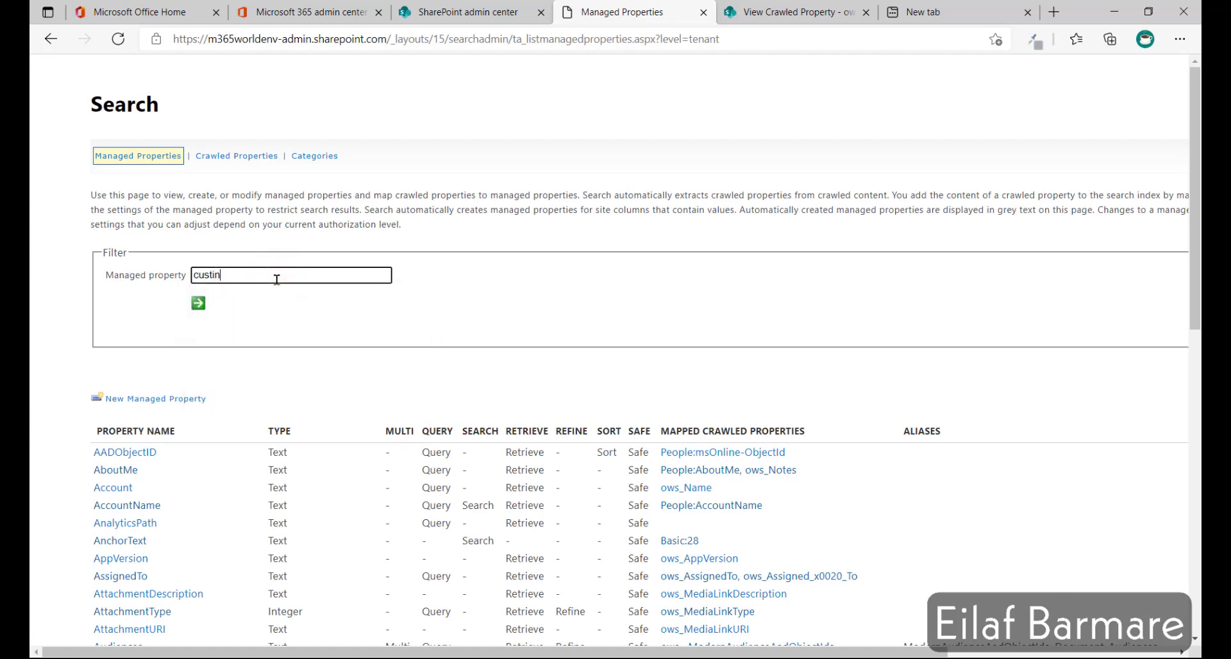
text(omrequestyyno)
key(Return)
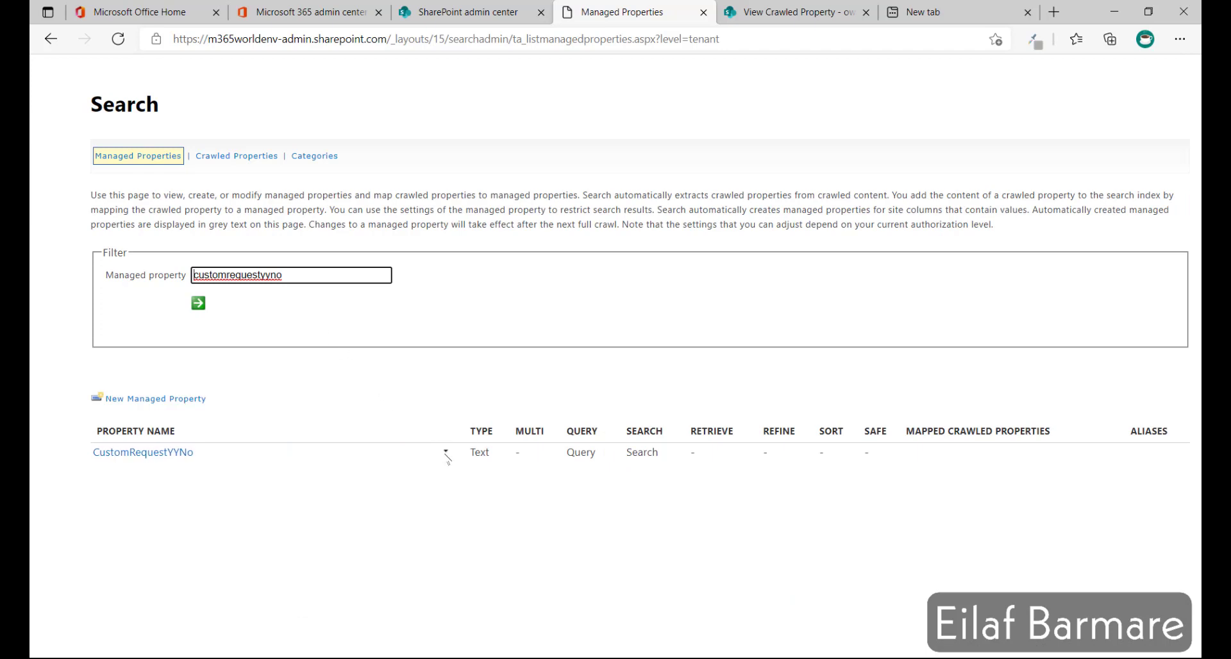
click(447, 454)
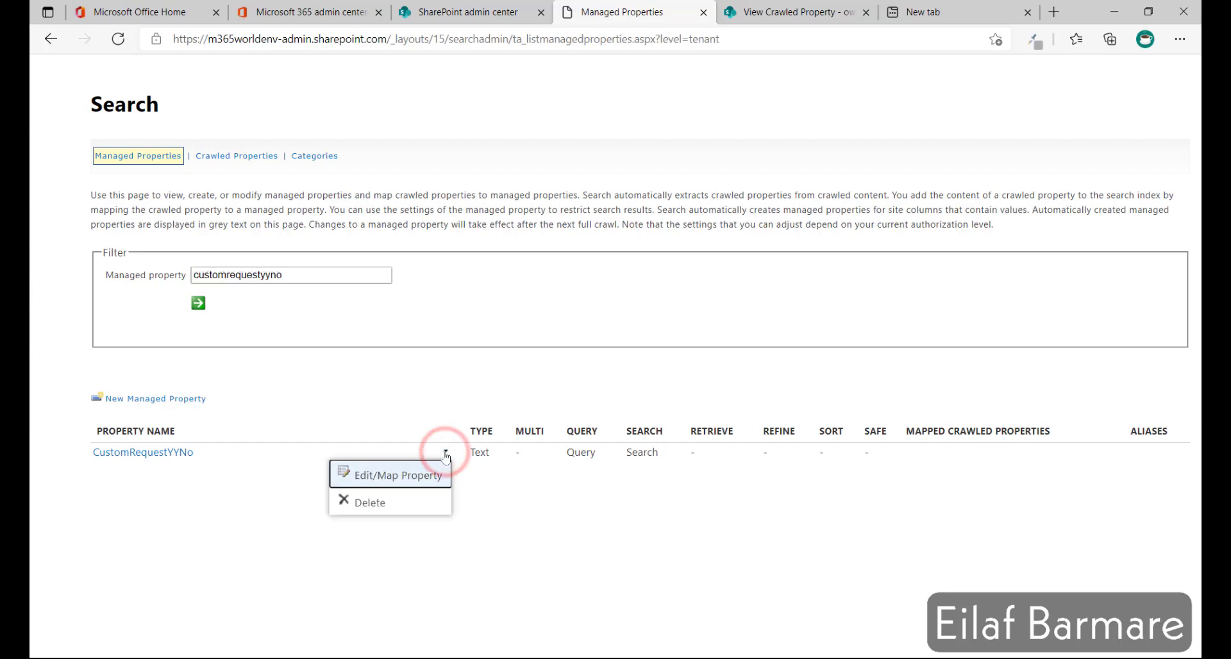
click(418, 477)
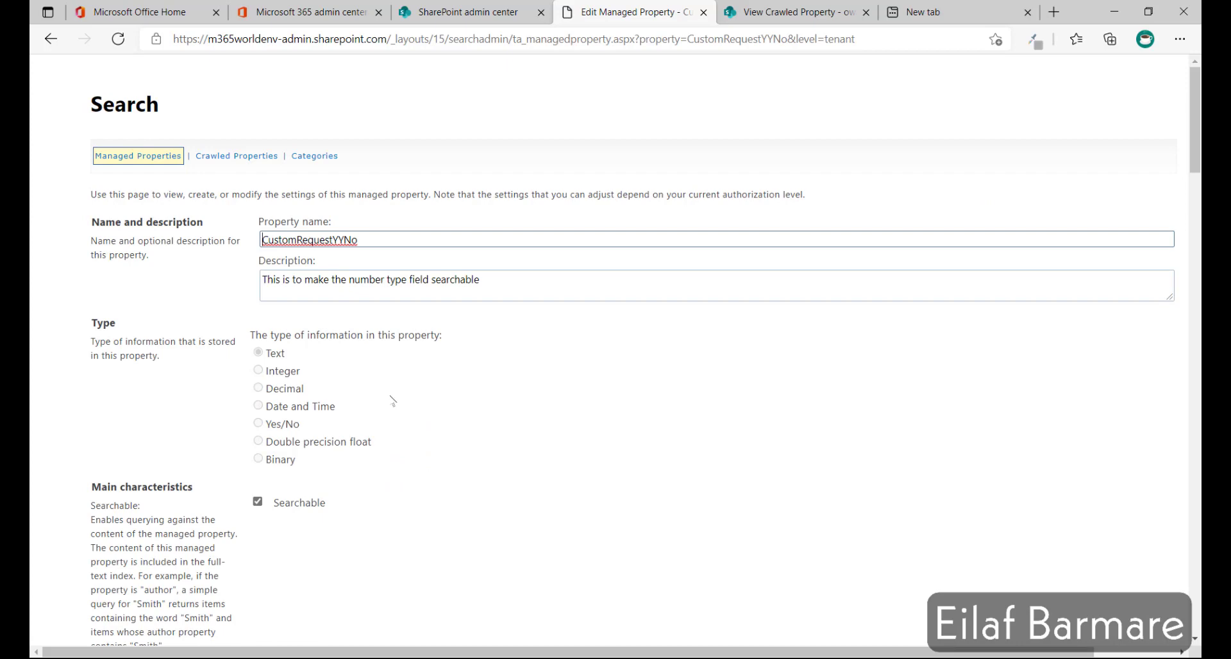
Step: Start adding a mapping to CustomRequestYYNo and search the crawled properties for ows_requestyyno
scroll(392, 401, down, 20)
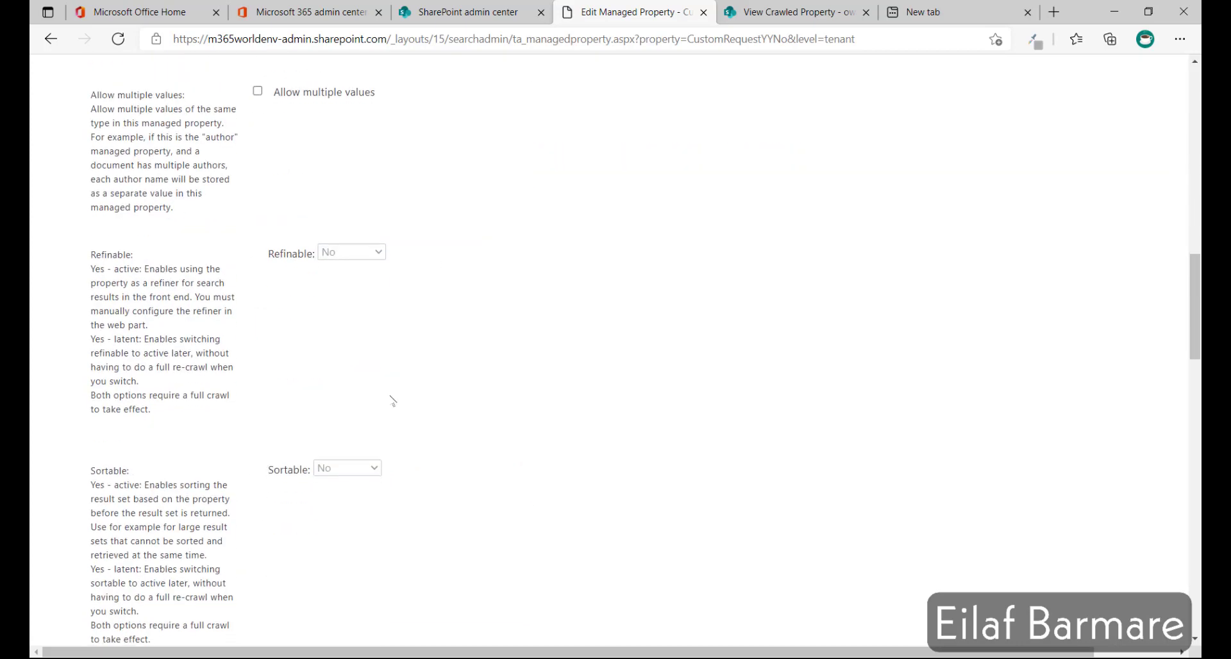
scroll(392, 400, down, 7)
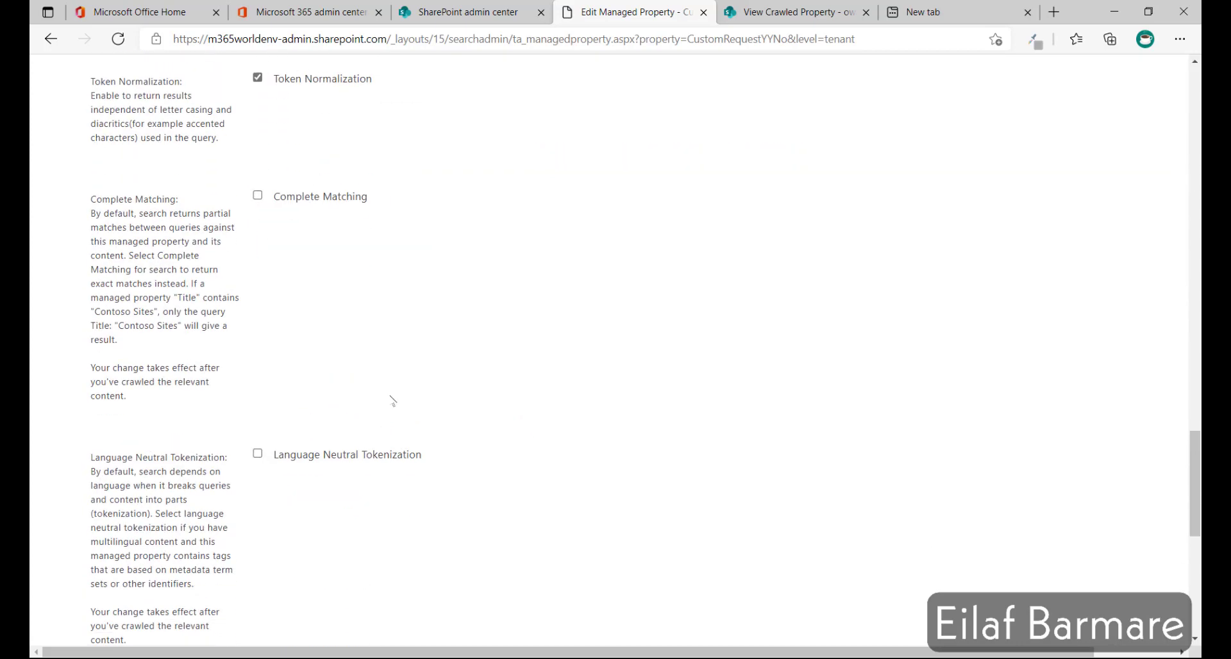
scroll(392, 401, down, 8)
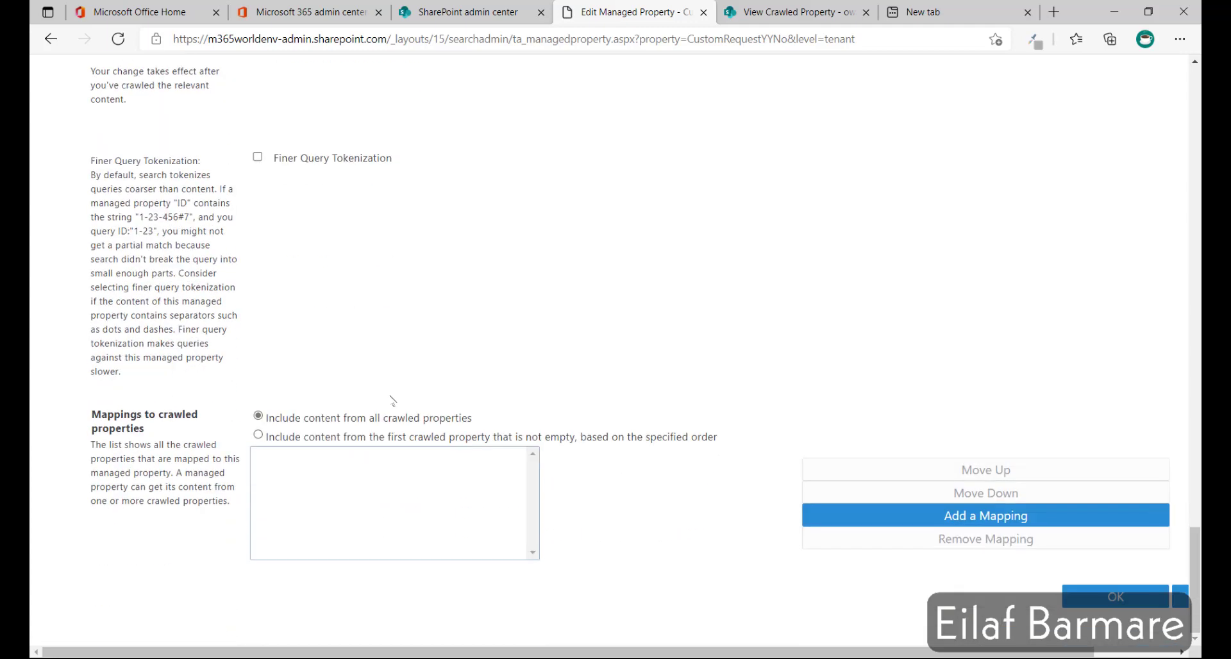
click(916, 519)
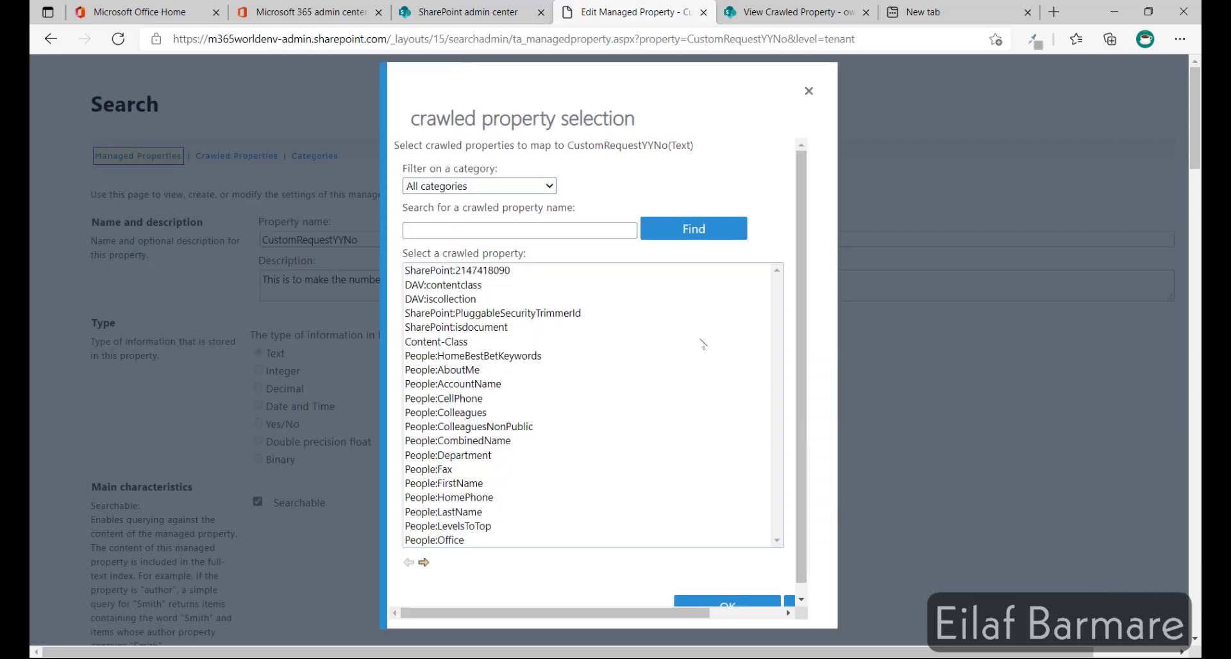
click(560, 224)
click(560, 224)
text(ows)
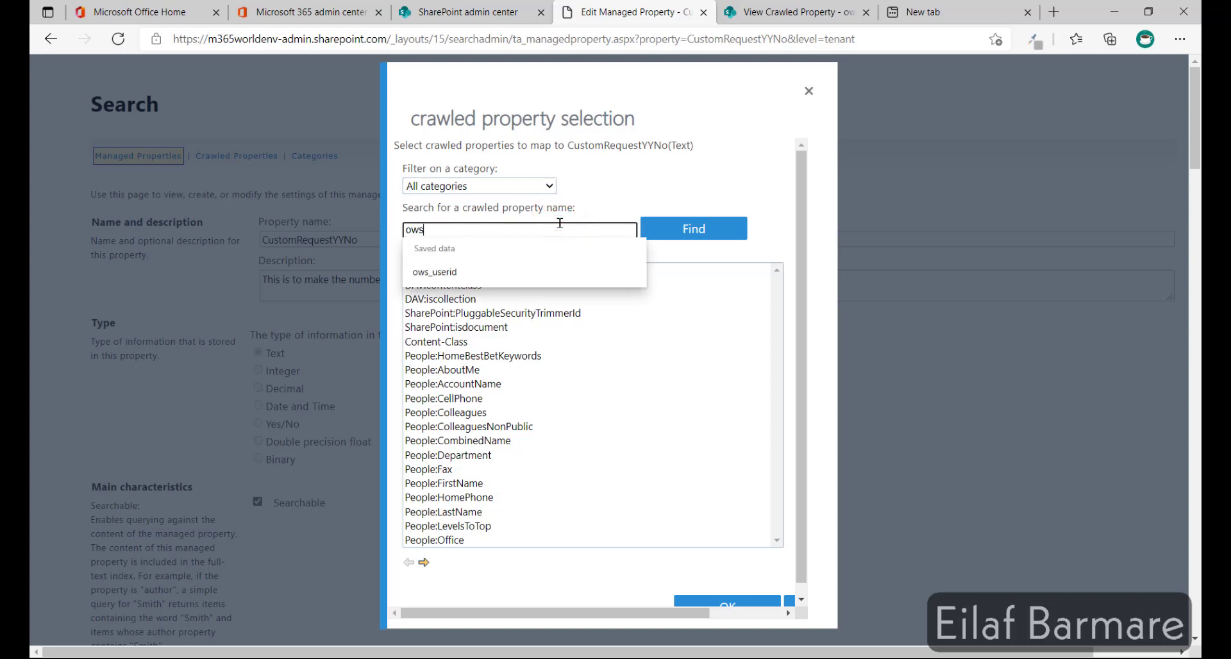
text(_re)
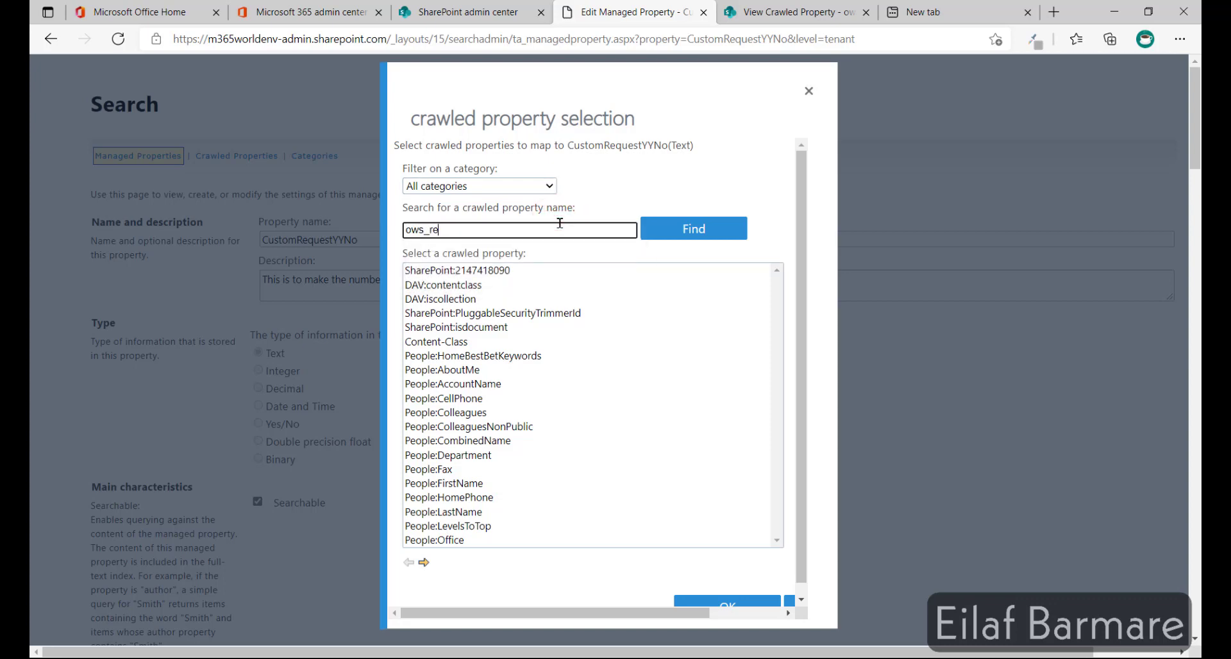
text(questyyno)
click(678, 232)
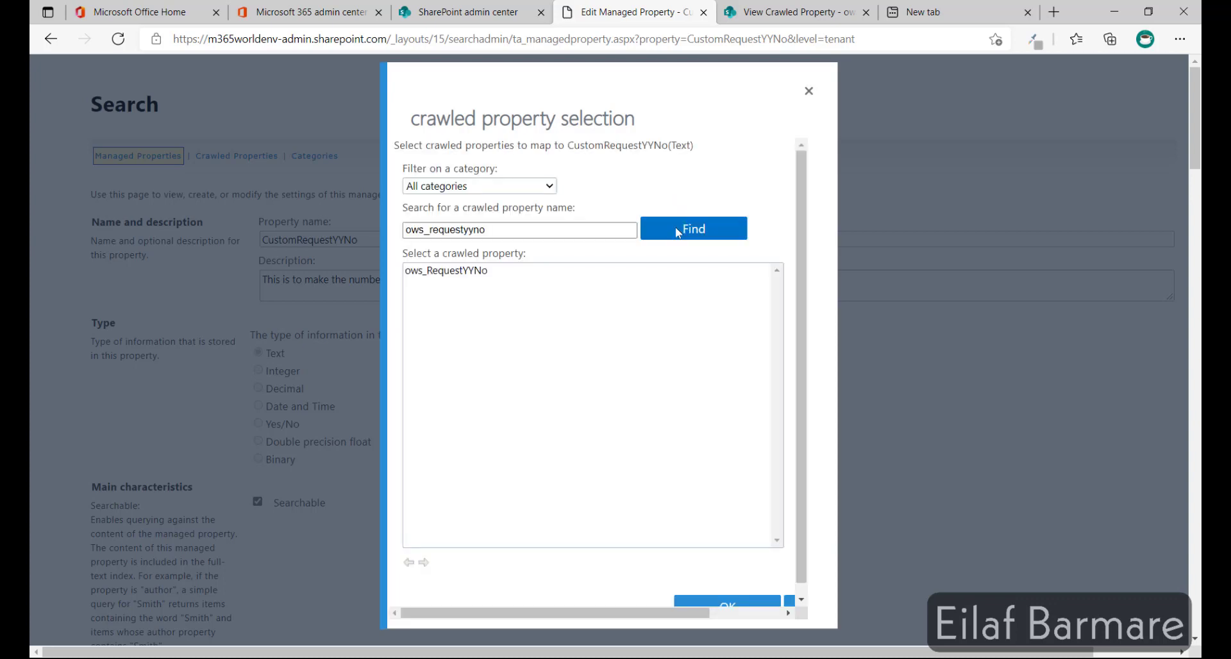
Step: Map the crawled property ows_RequestYYNo to the managed property and save the managed property
click(553, 275)
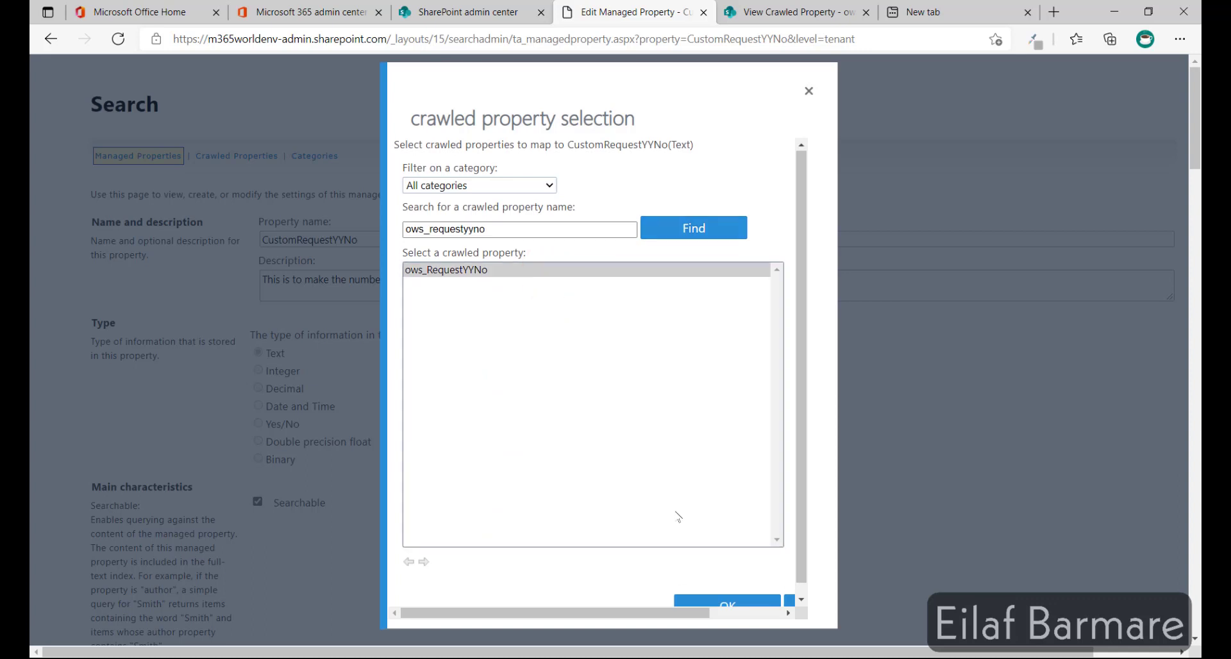
scroll(678, 515, down, 1)
click(688, 597)
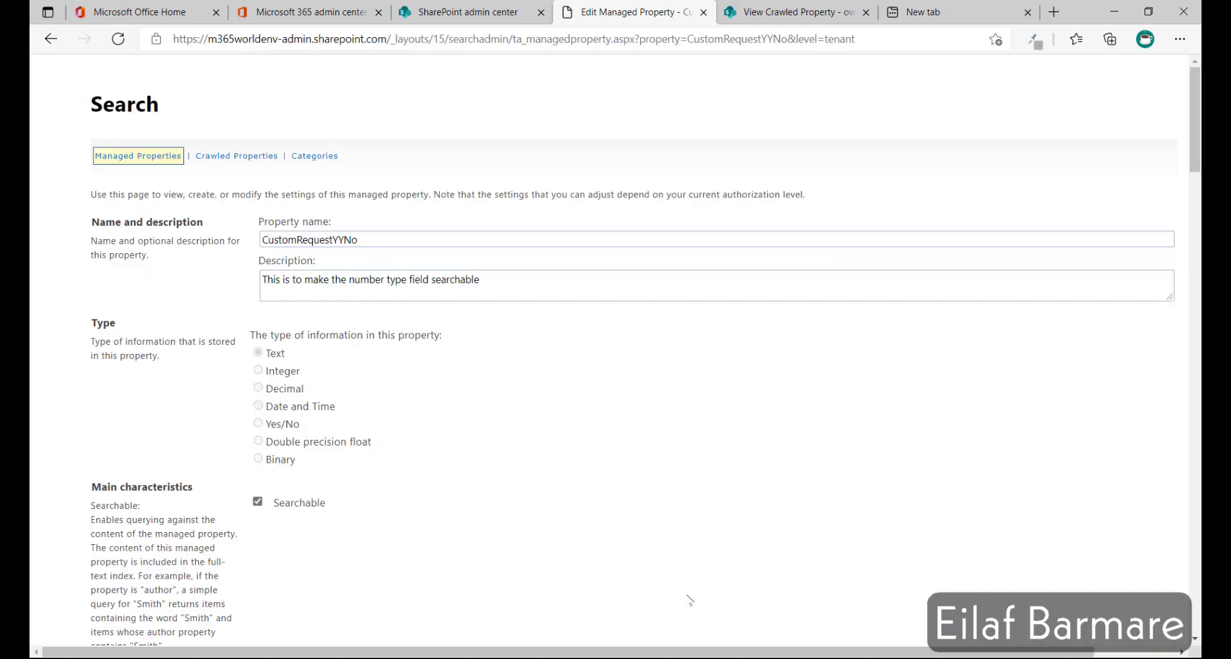
scroll(689, 600, down, 10)
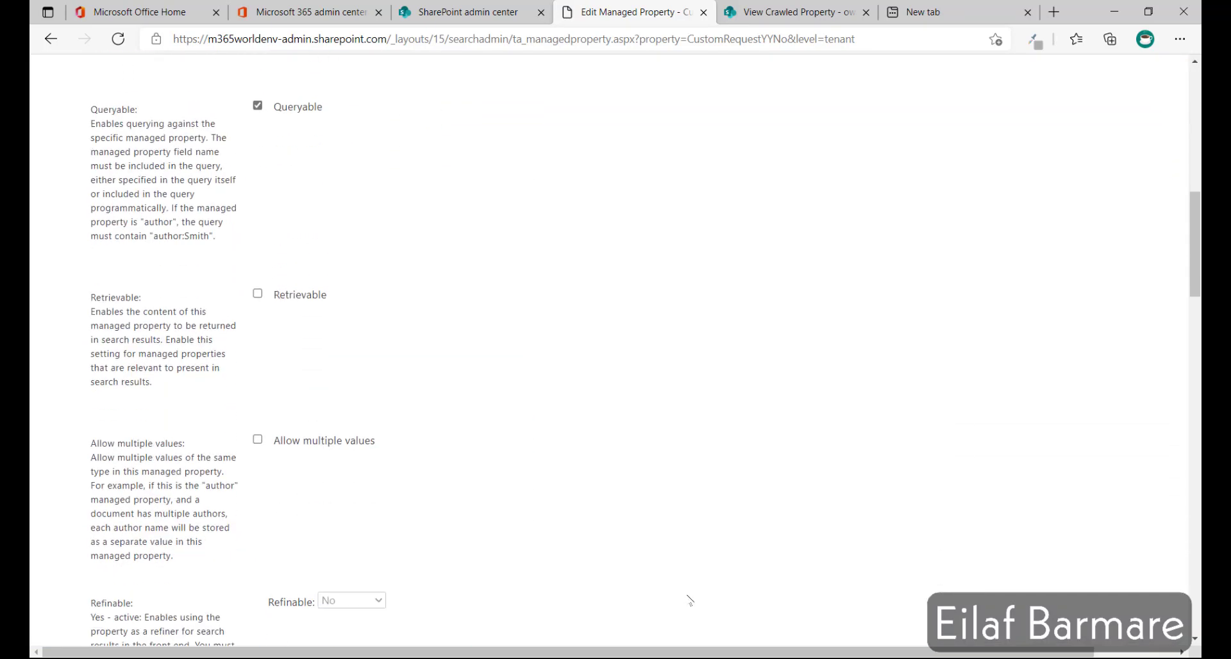
scroll(689, 599, down, 20)
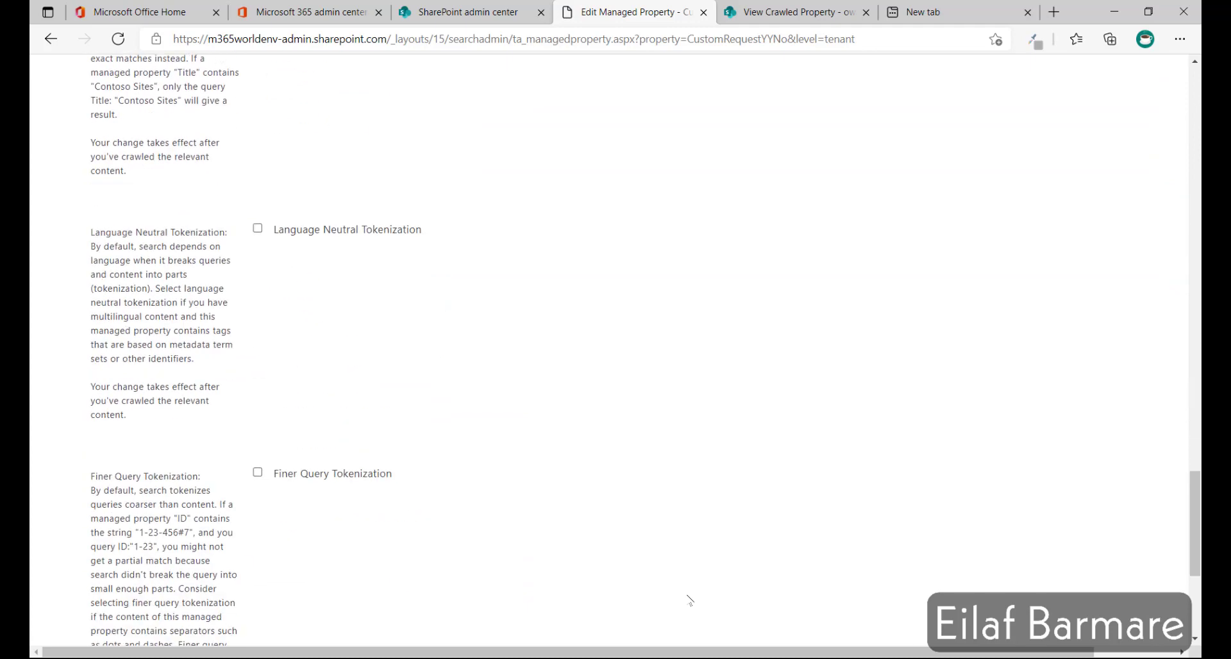
scroll(689, 599, down, 5)
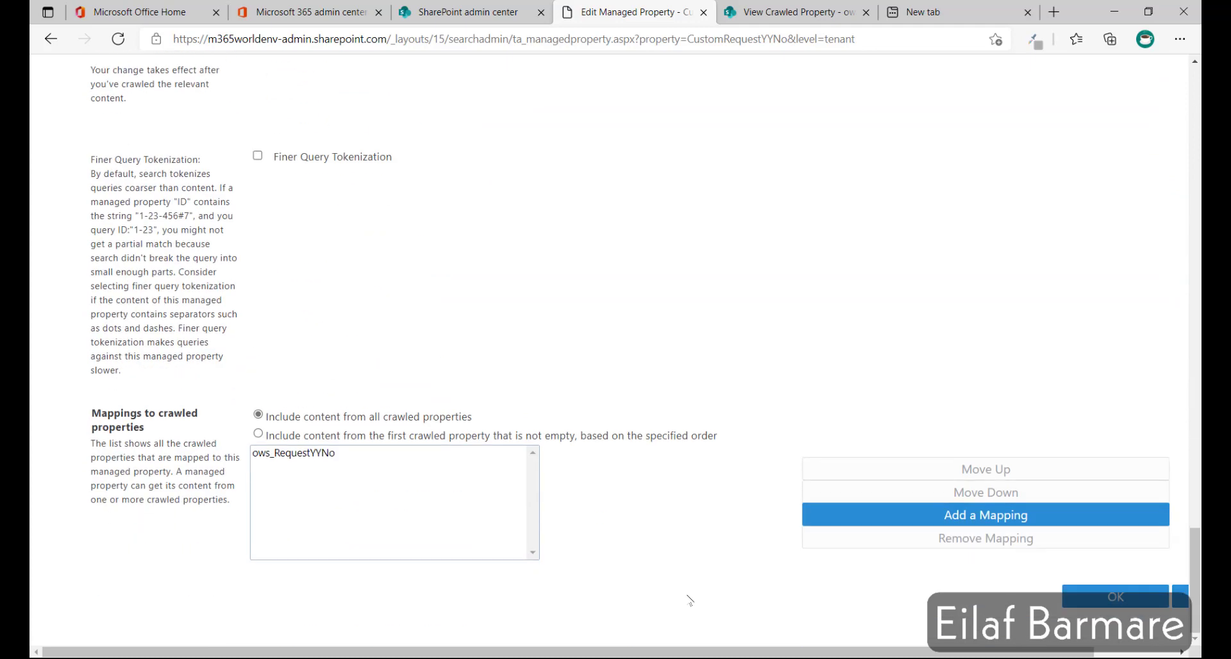
click(1119, 595)
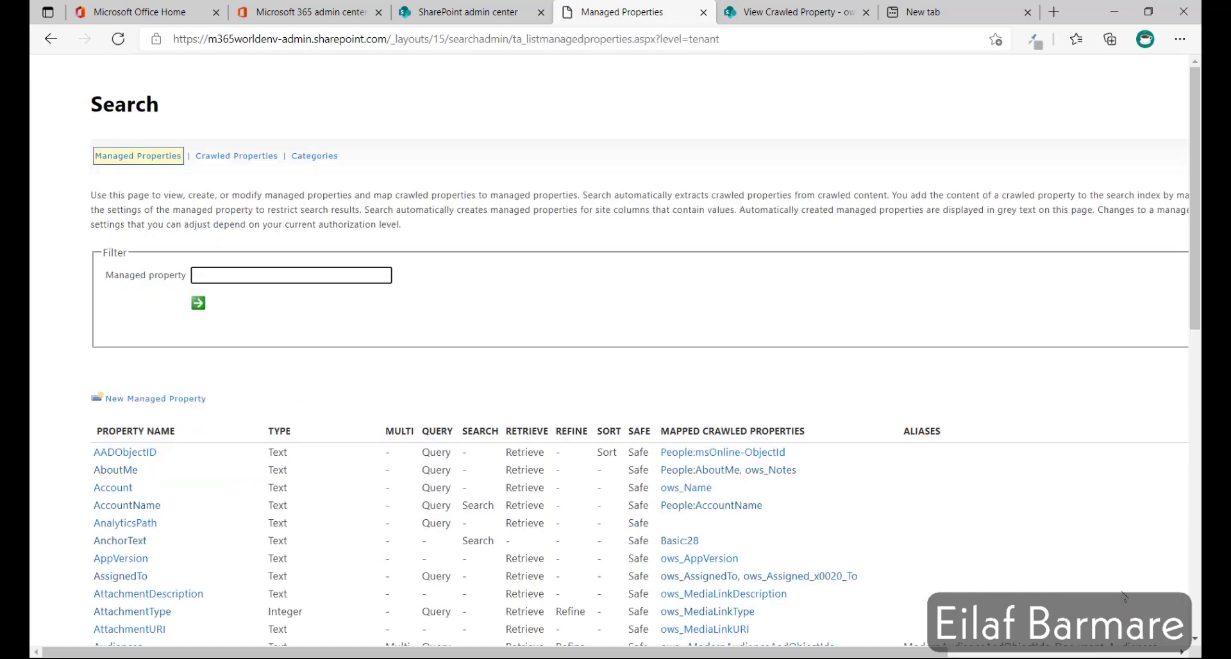
Step: Filter the managed properties by customrequestyyno again to check the saved property's crawled property mapping
click(264, 278)
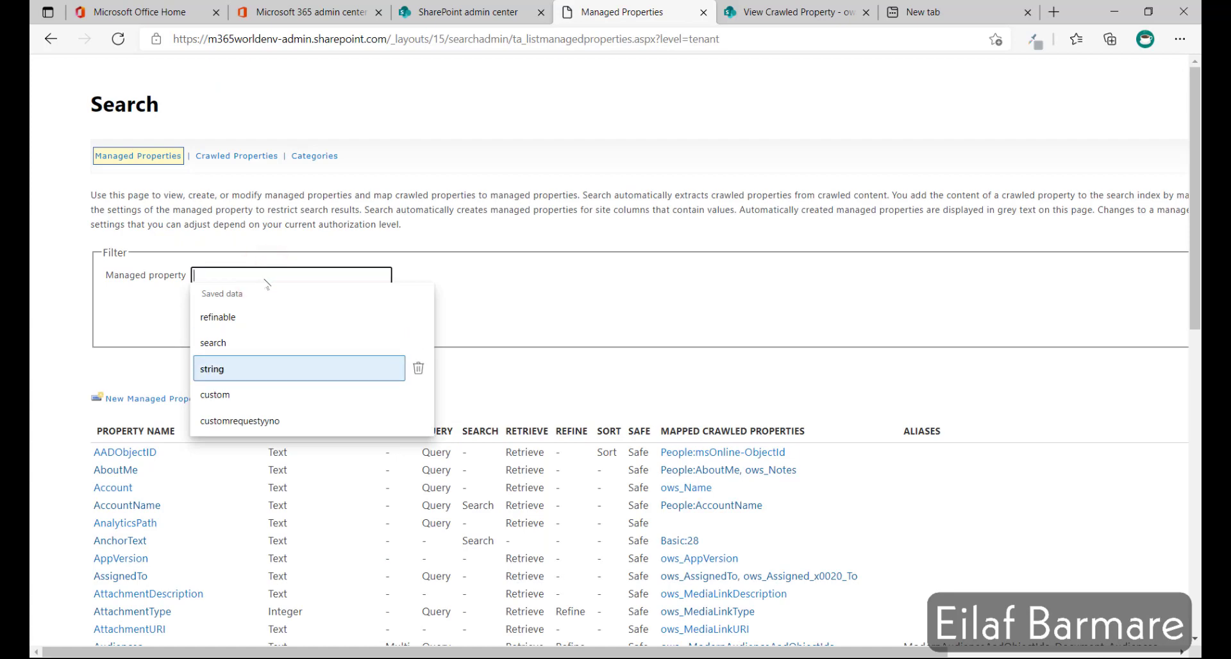
click(254, 420)
click(198, 303)
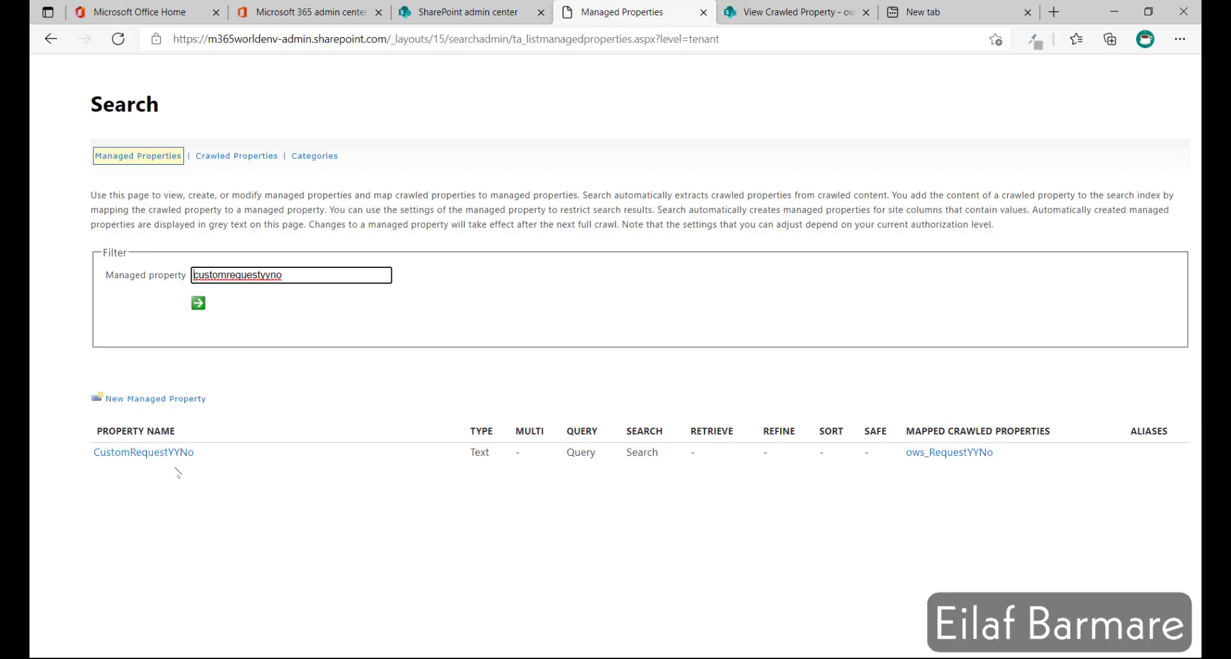
key(alt+Tab)
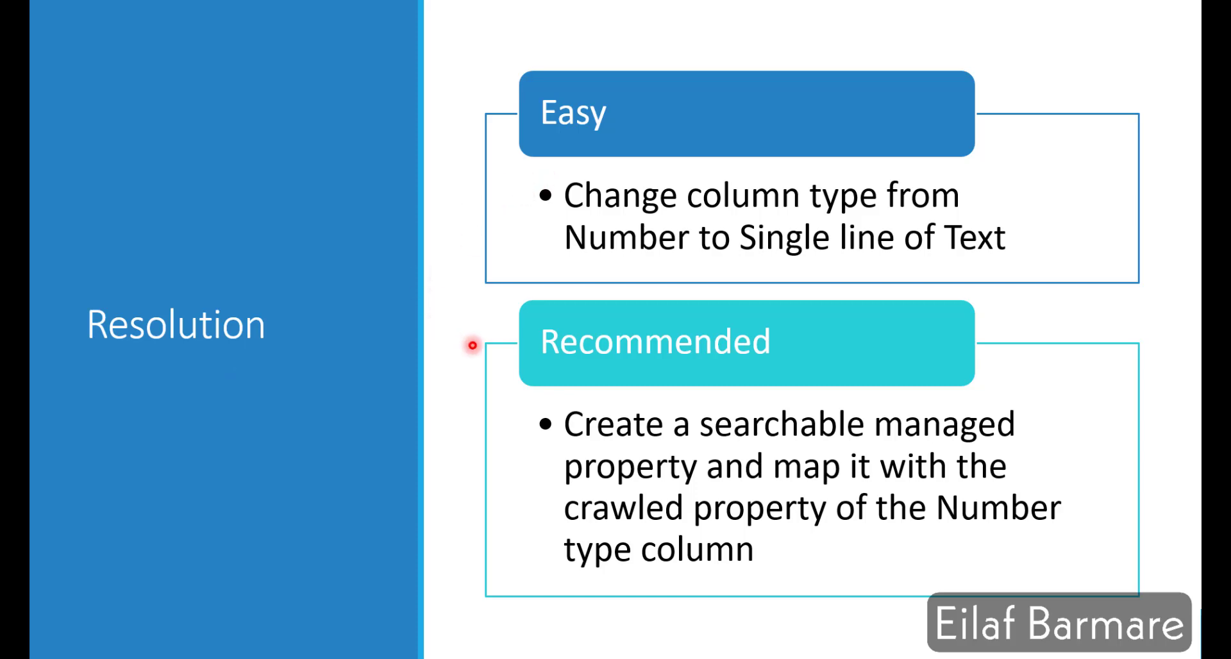
key(Right)
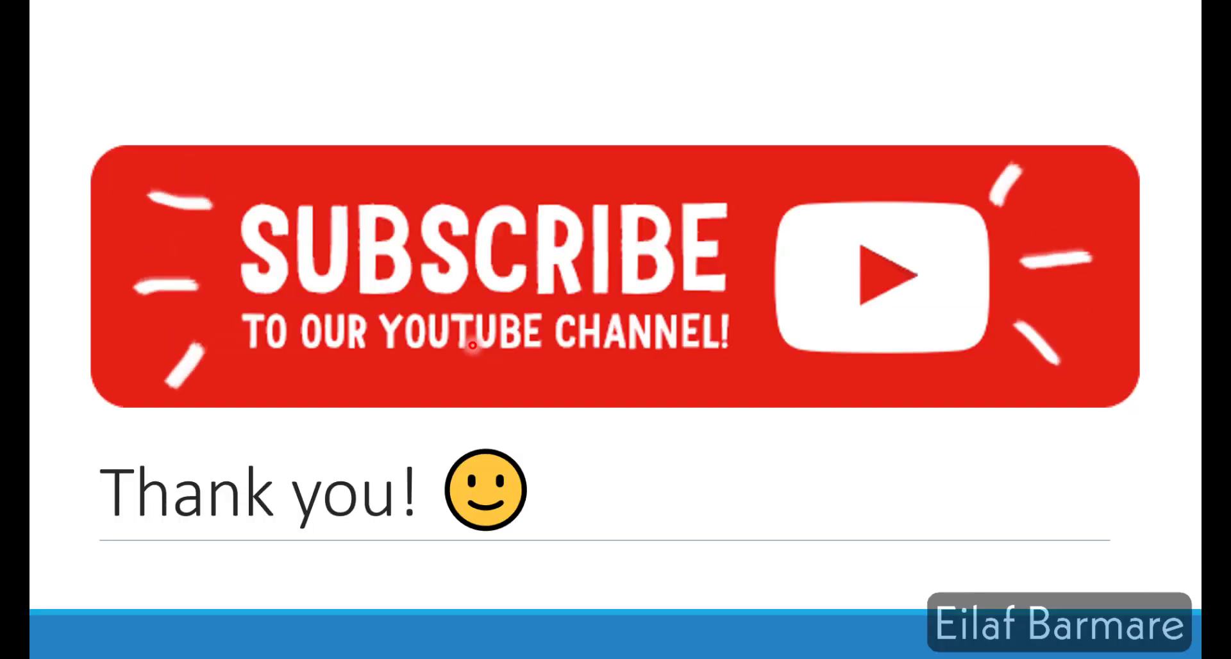